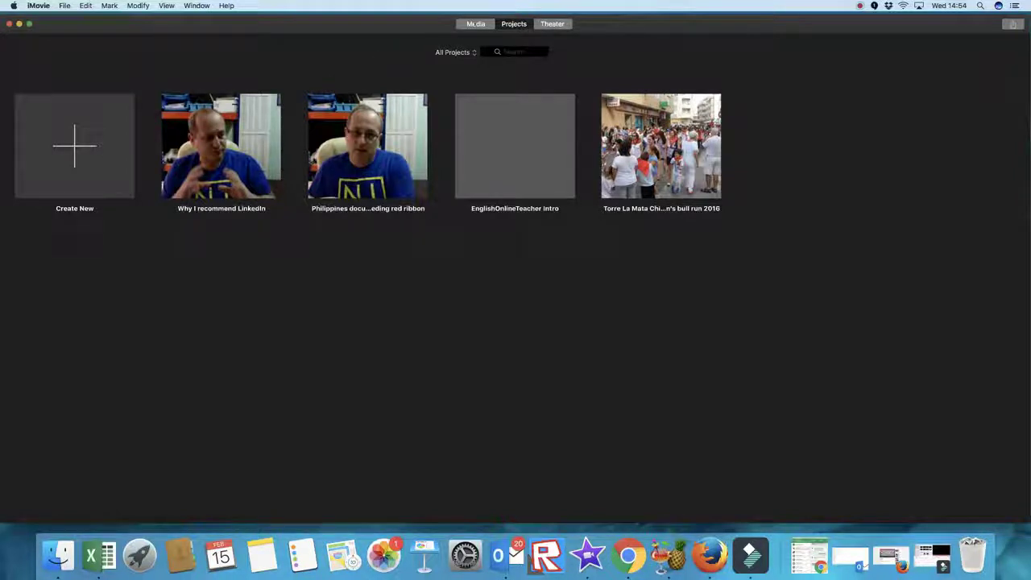
Look over the library's media clips, the existing projects and the Theater collection.
click(476, 23)
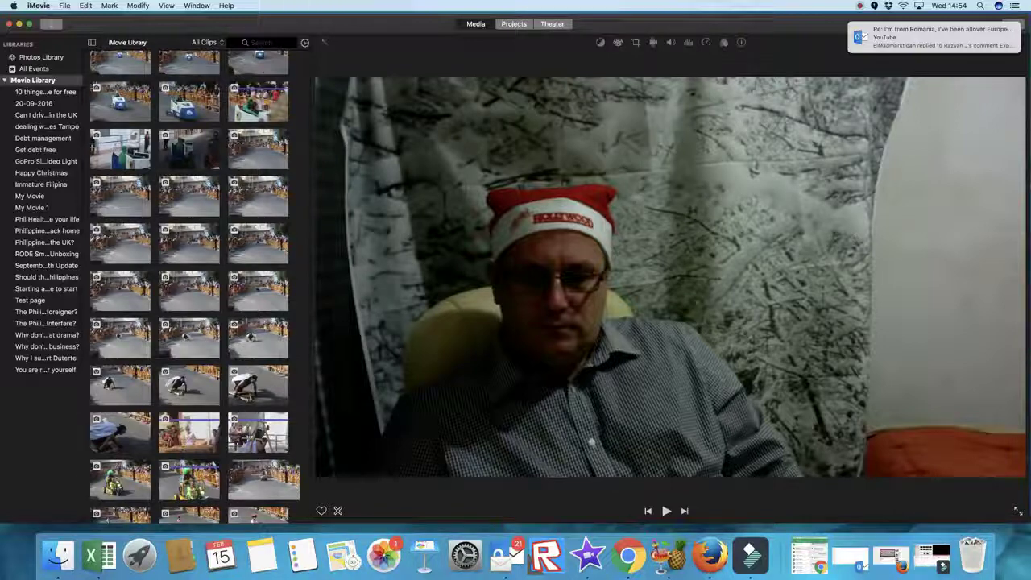
click(185, 103)
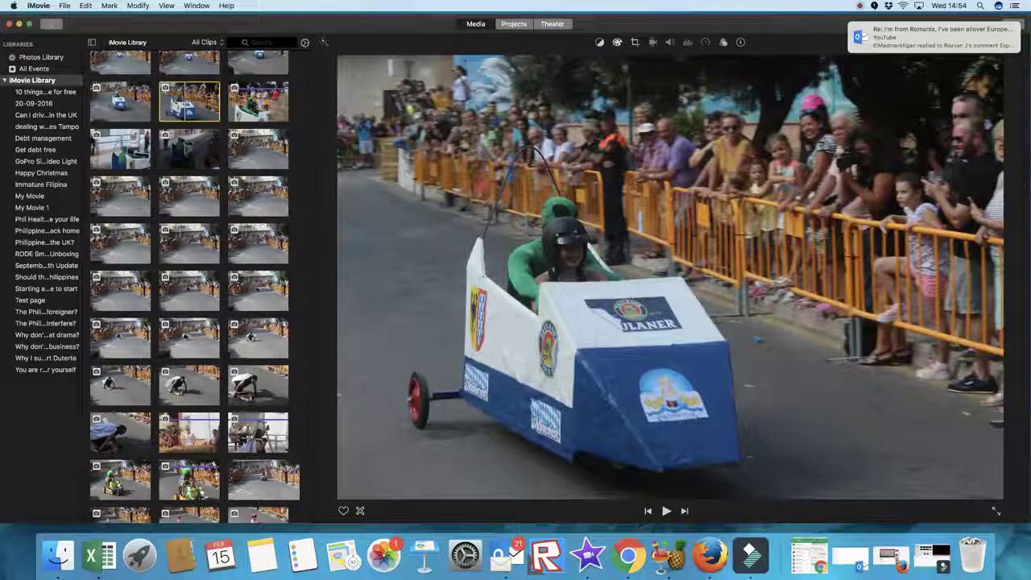
click(514, 23)
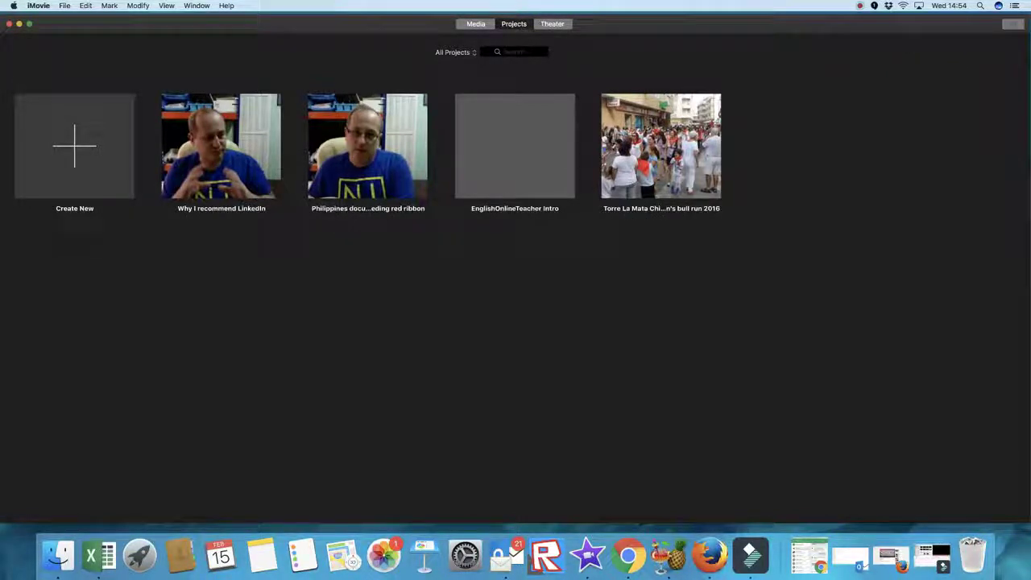
click(553, 23)
mouse_move(91, 147)
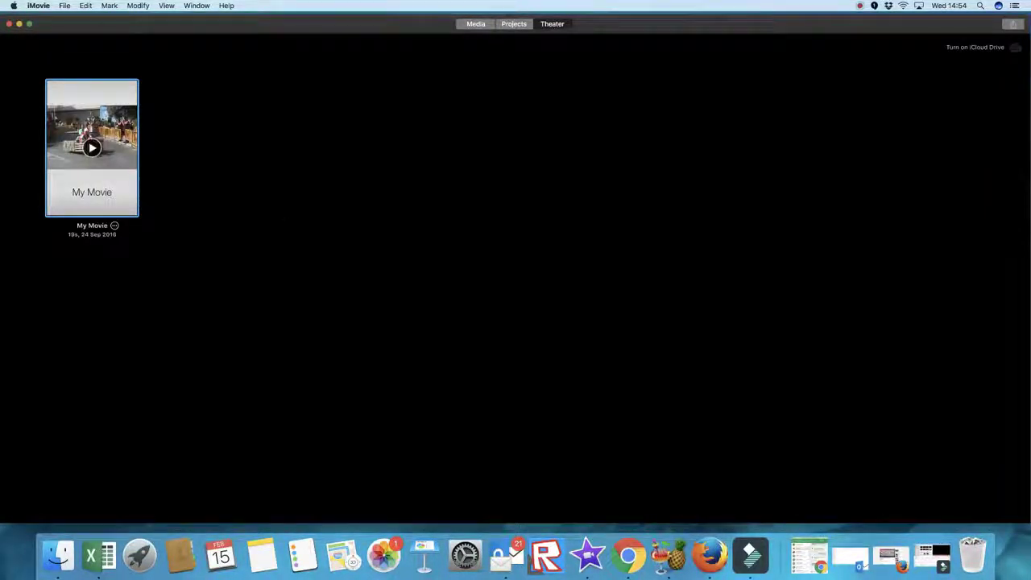
click(474, 24)
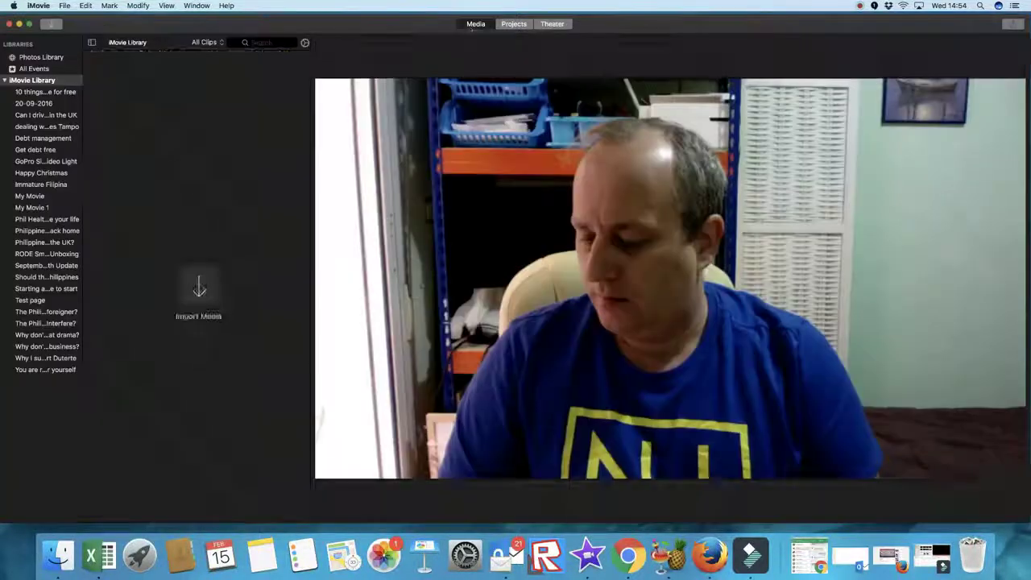
Create a new movie project.
click(515, 24)
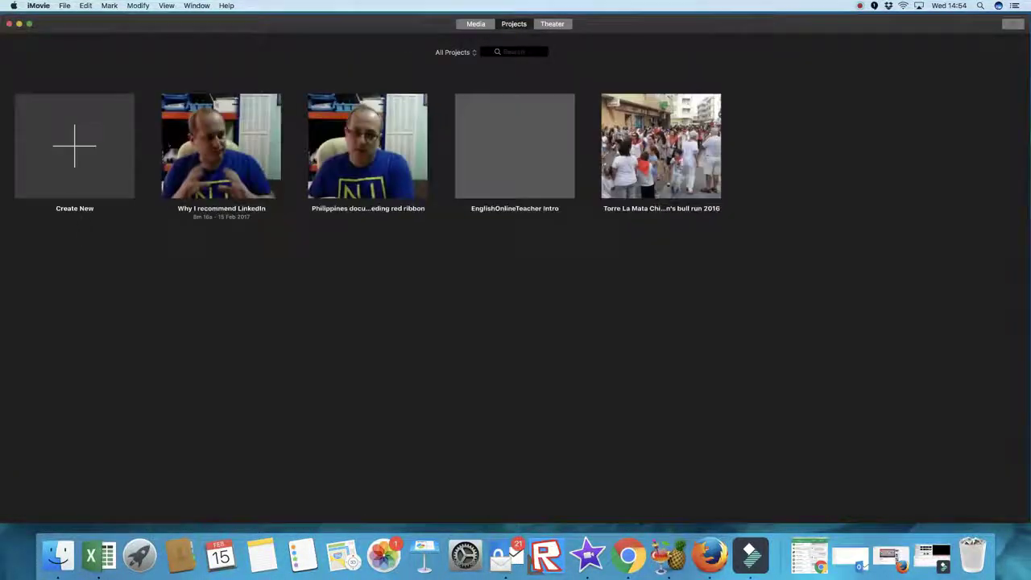
click(77, 182)
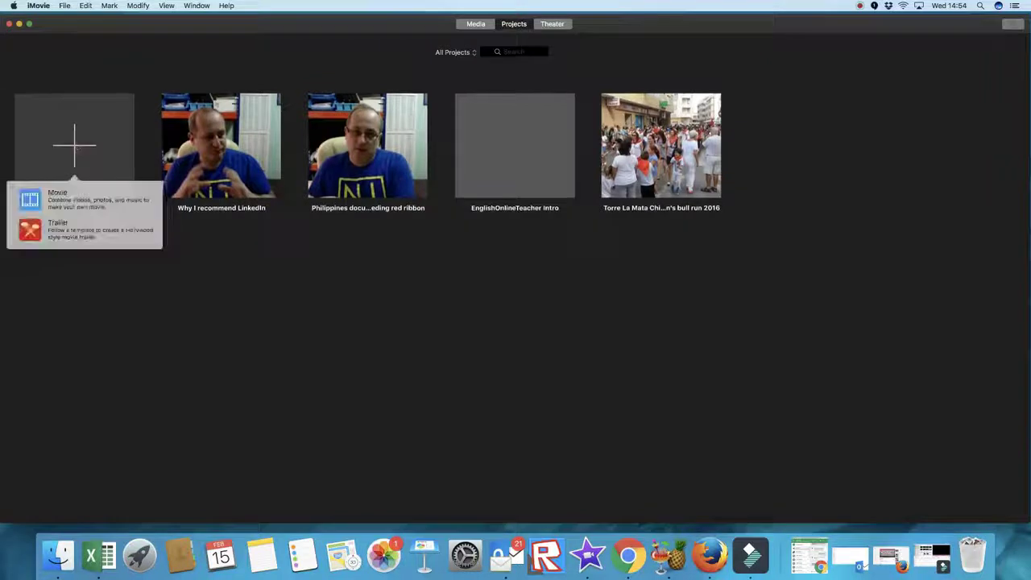
click(56, 200)
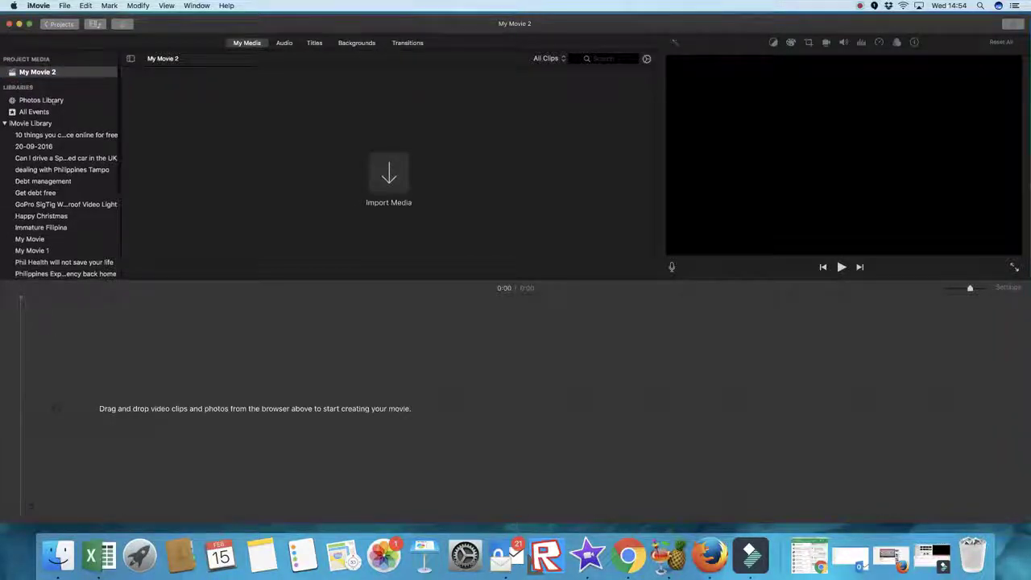
Add three photos from the Photos Library to the timeline: the tilted car, the woman and boy by the wooden door, and the girl in purple stripes.
click(44, 101)
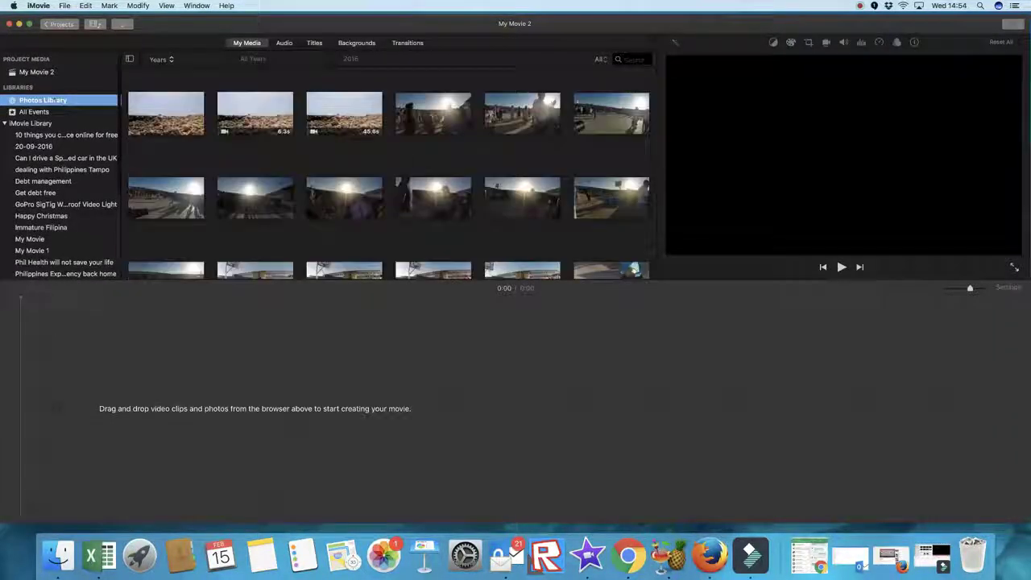
scroll(452, 142, down, 10)
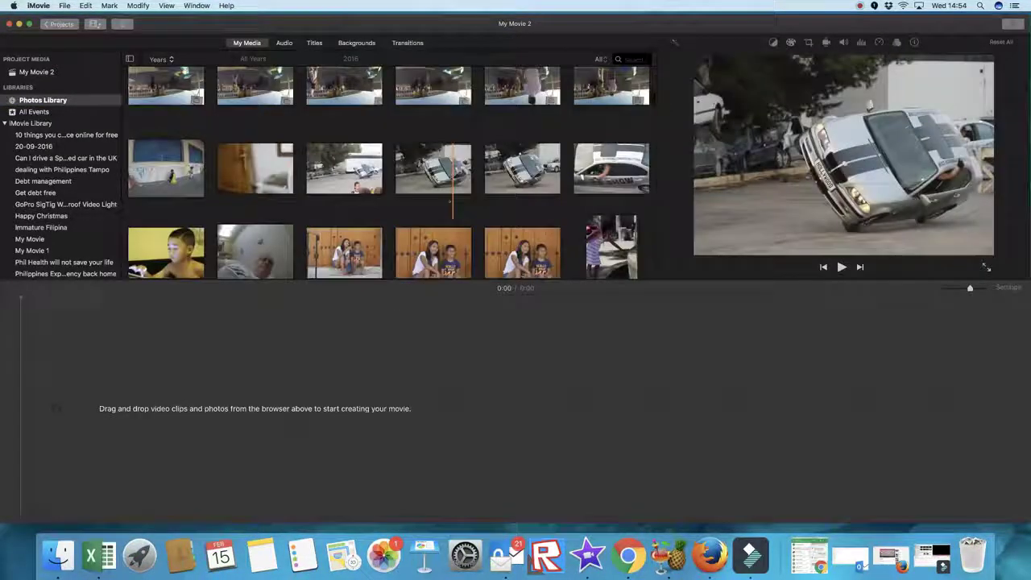
drag(452, 205, 50, 419)
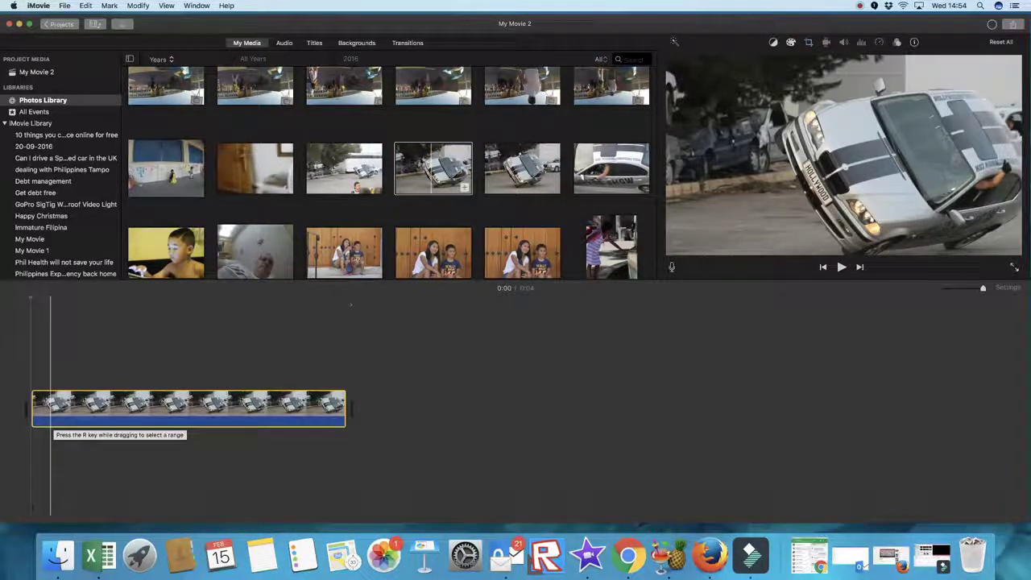
key(e)
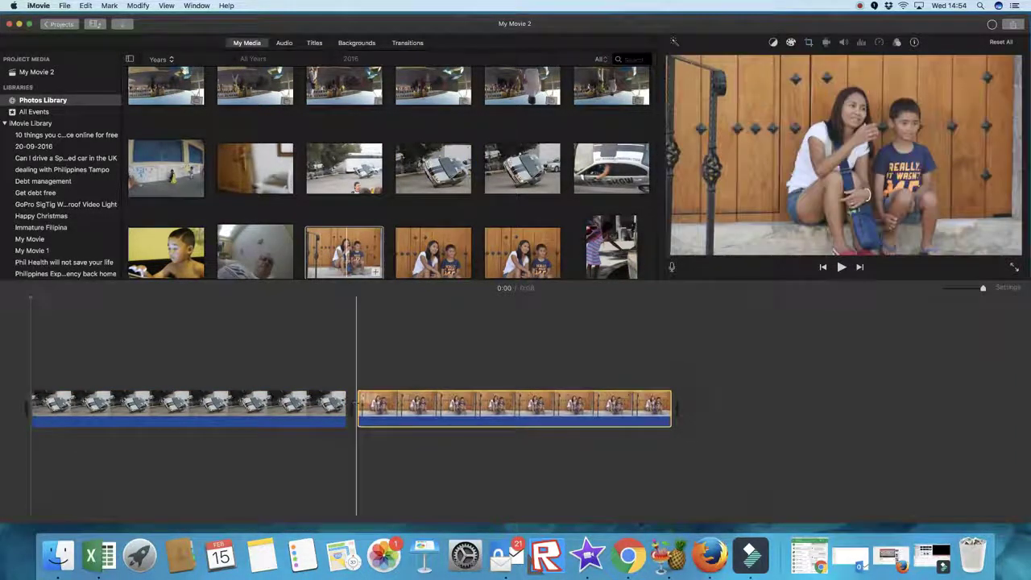
click(600, 242)
key(e)
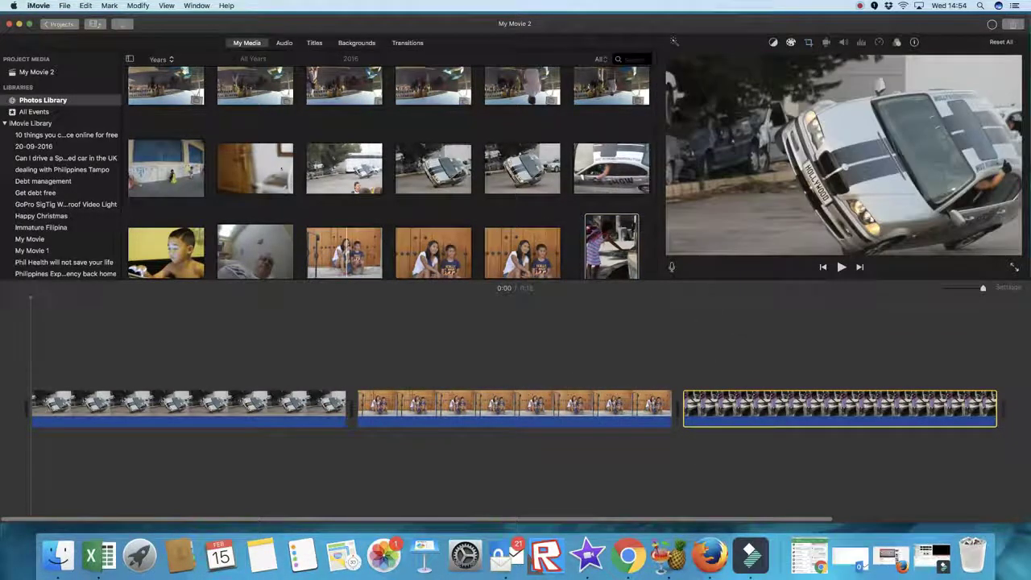
Look over the available sound effects and select Airplane Take Off.
scroll(329, 157, down, 10)
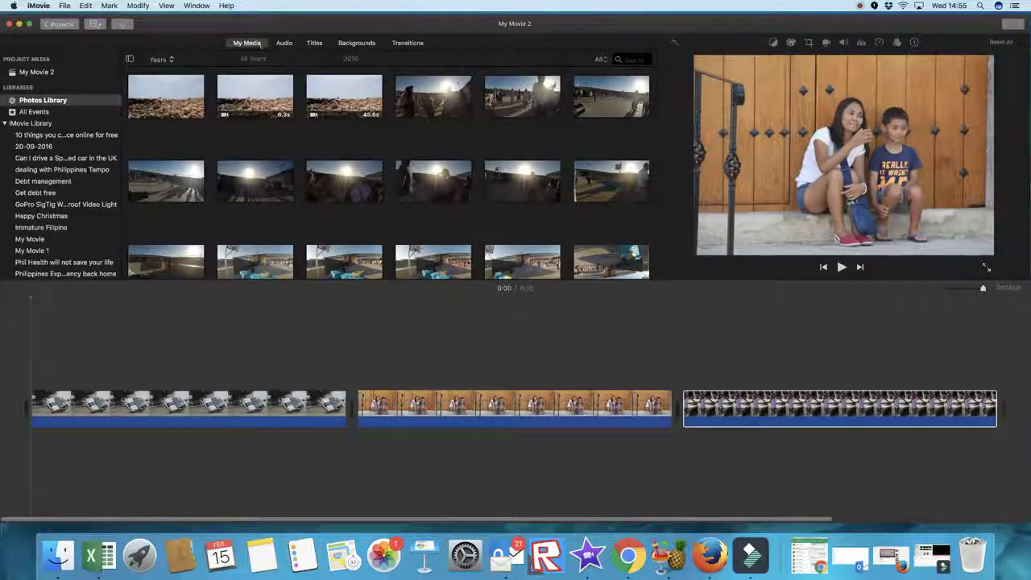
click(285, 43)
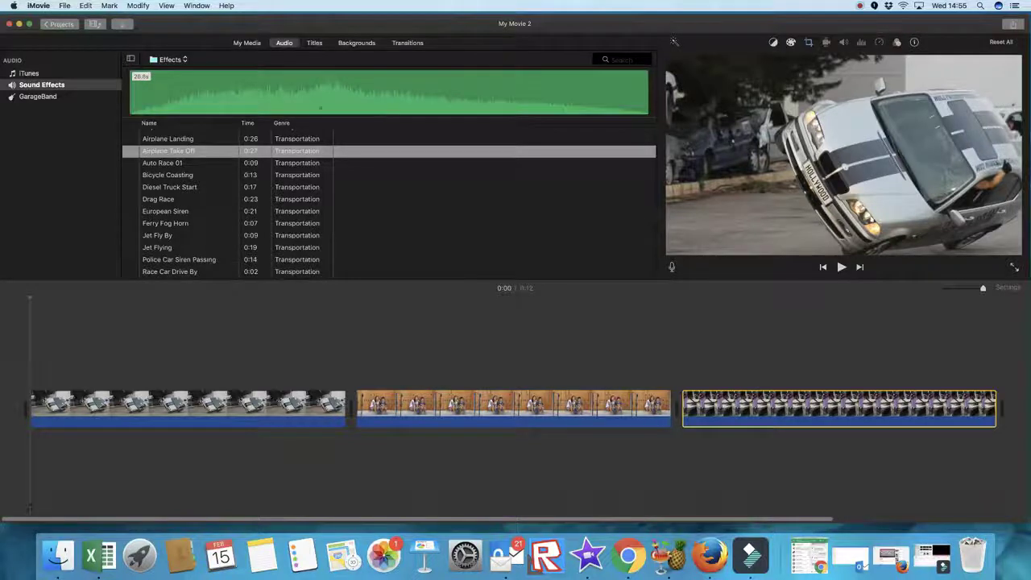
click(321, 150)
Add the Pixie Dust title over the tilted-car photo at the start of the timeline.
click(314, 42)
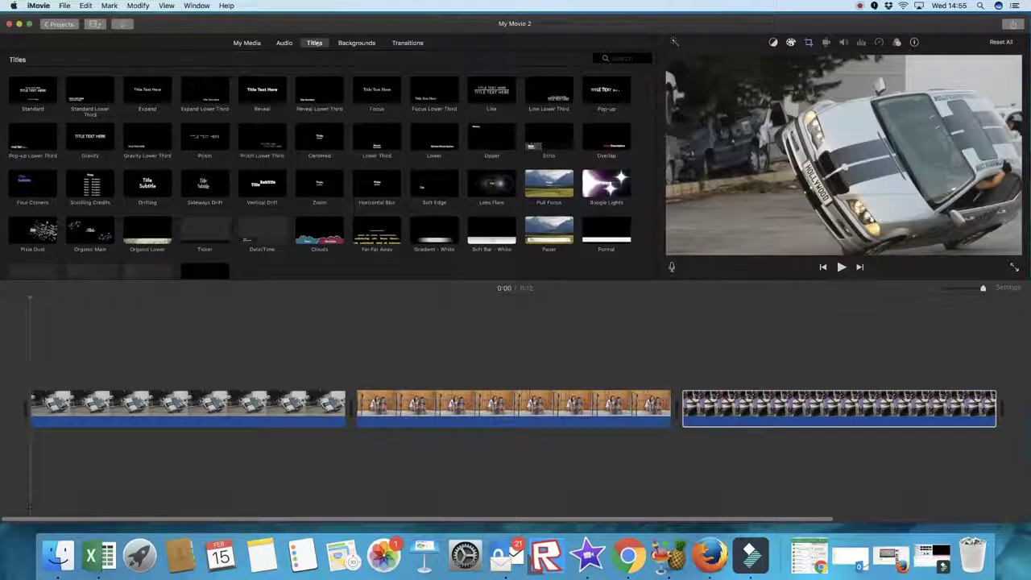
scroll(546, 203, down, 2)
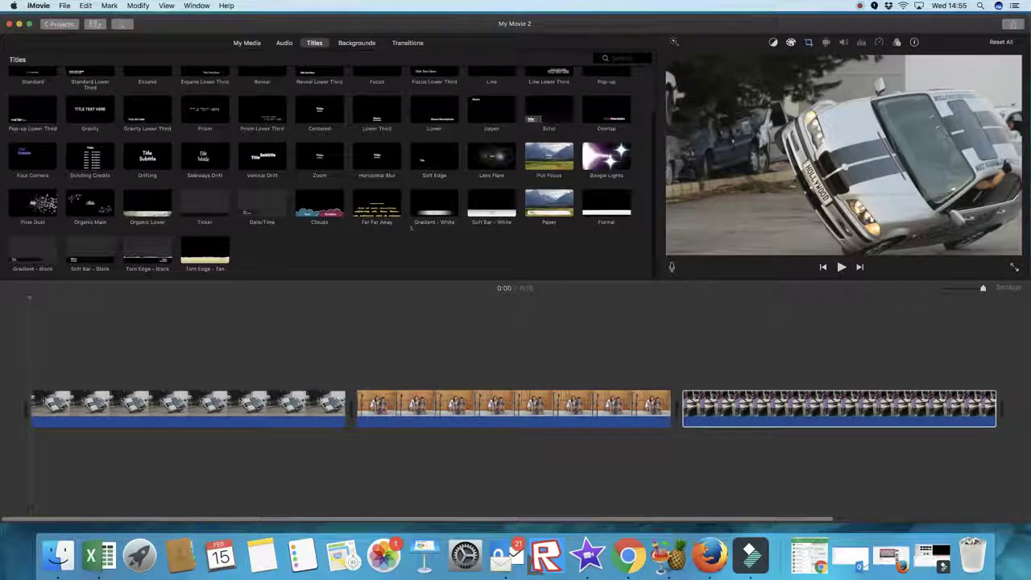
click(32, 203)
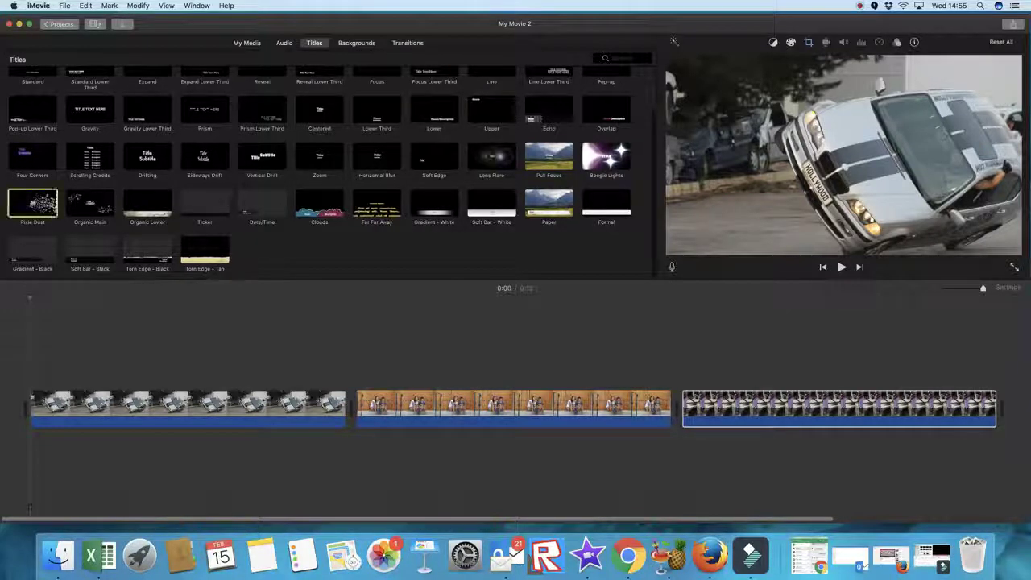
double_click(32, 203)
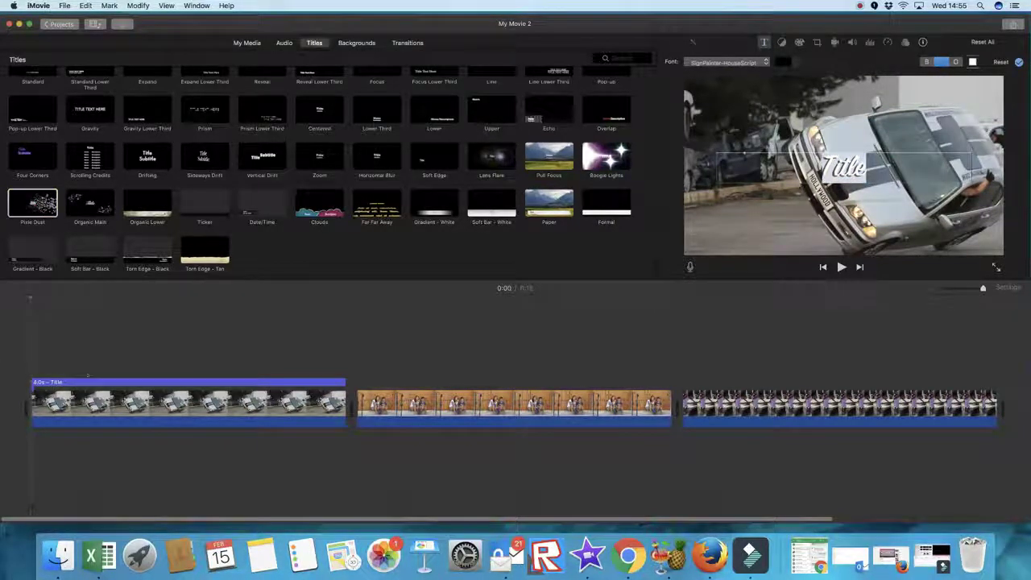
Delete the title over the car photo and put the Pixie Dust title back, aligned with the start of the timeline.
right_click(86, 382)
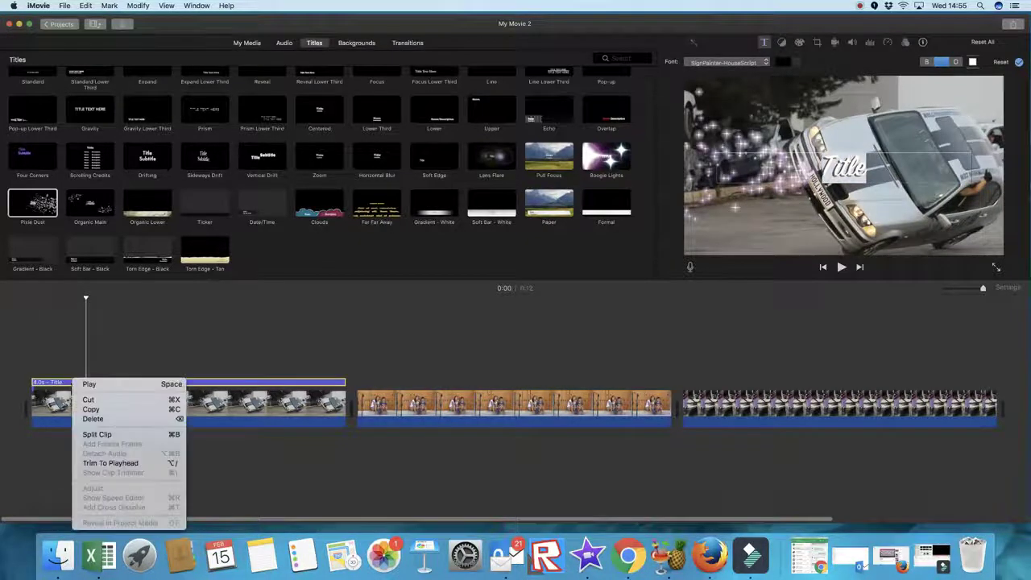
click(91, 419)
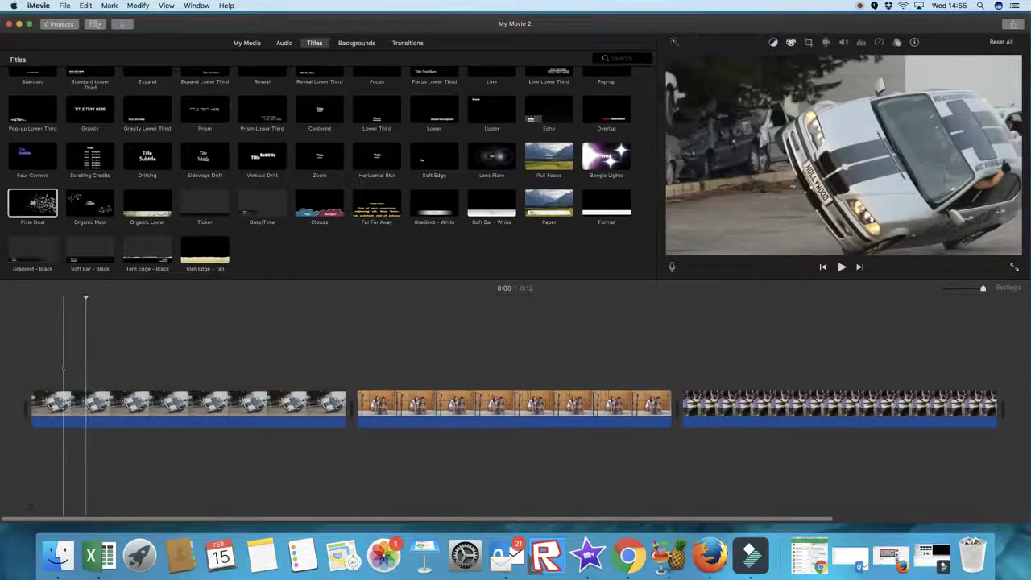
key(super+z)
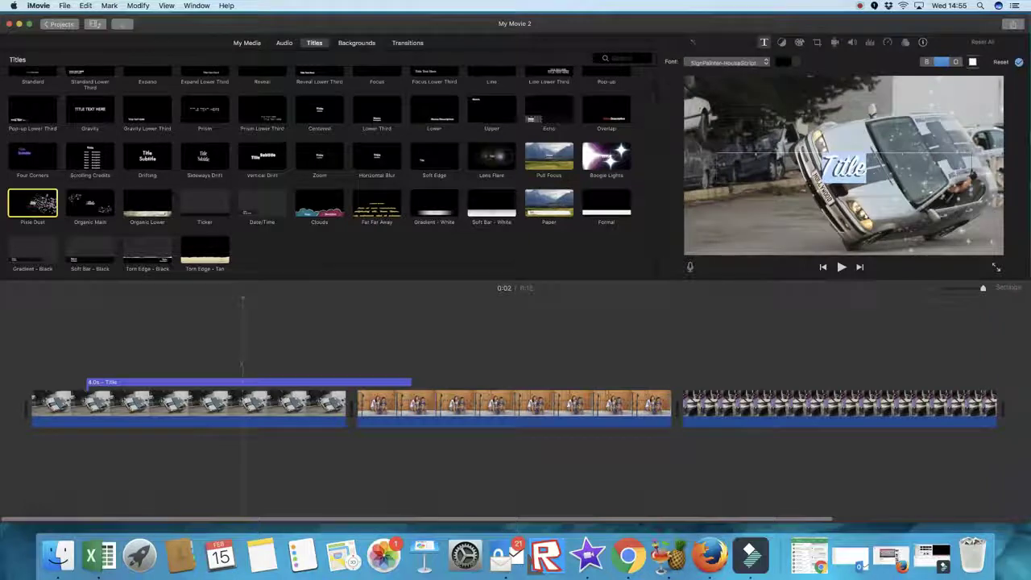
click(218, 380)
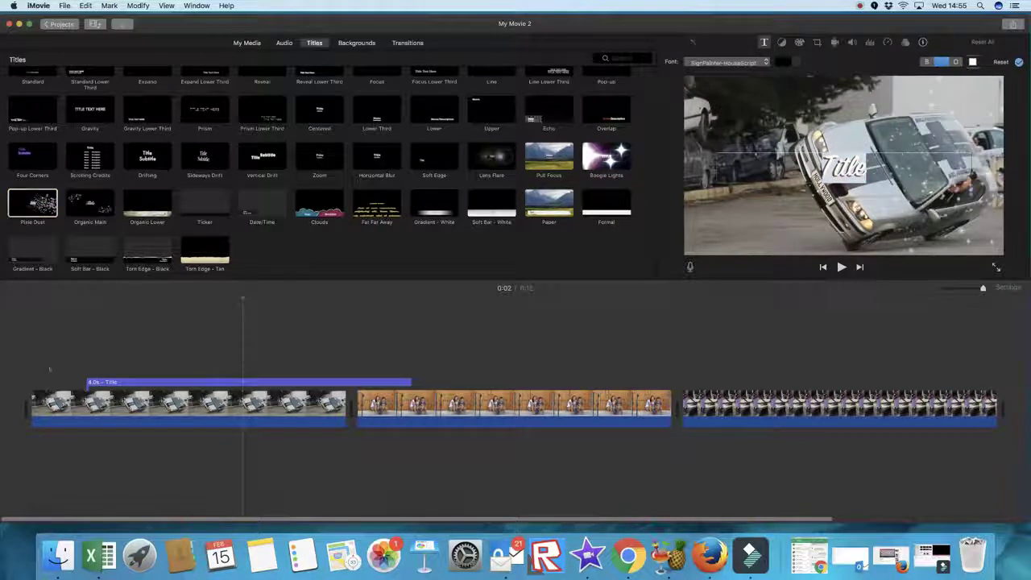
drag(95, 382, 20, 384)
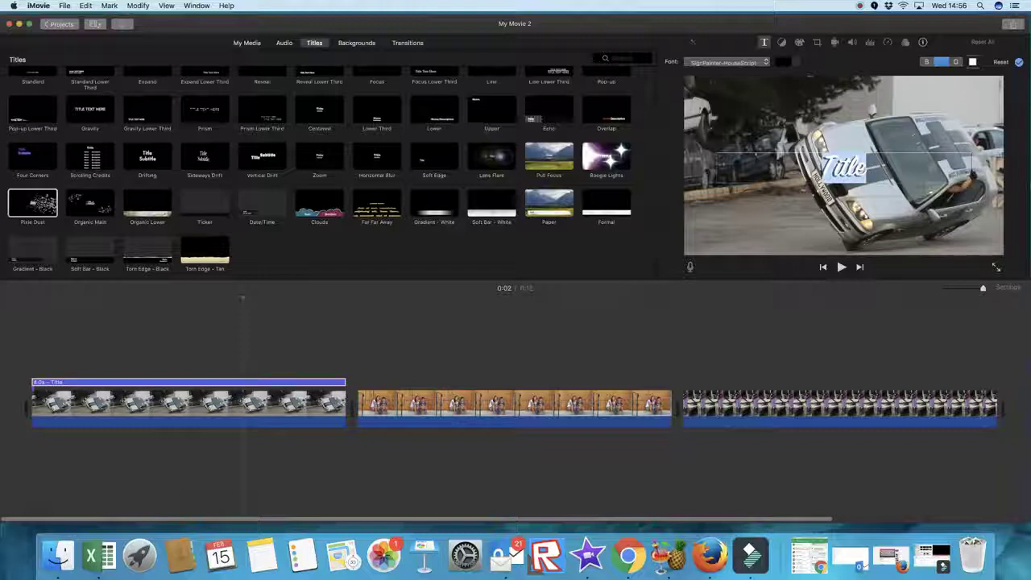
Set the title text to "Test Video 1" and play the movie from the beginning to preview it.
text(Test V)
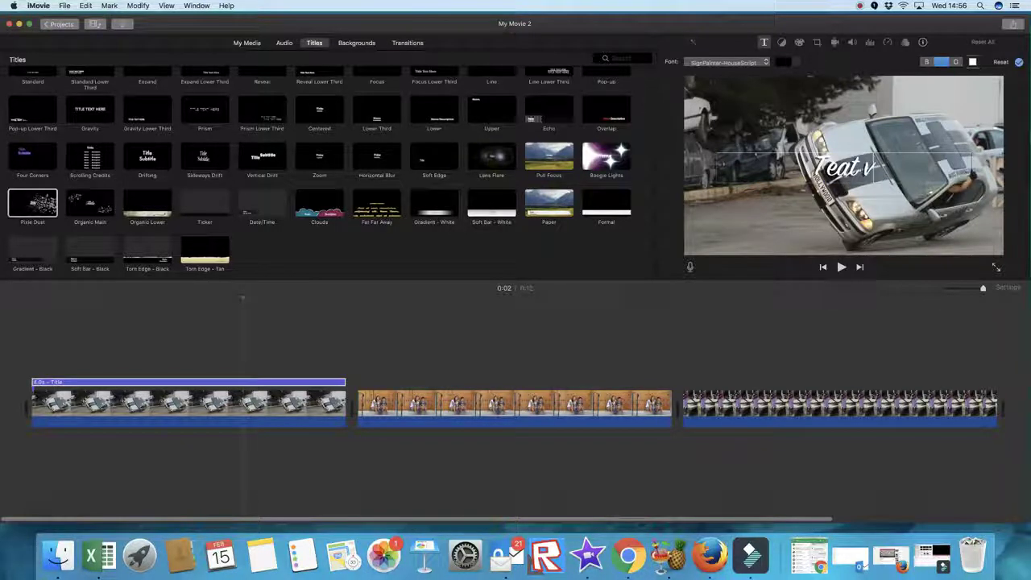
text(ideo 1)
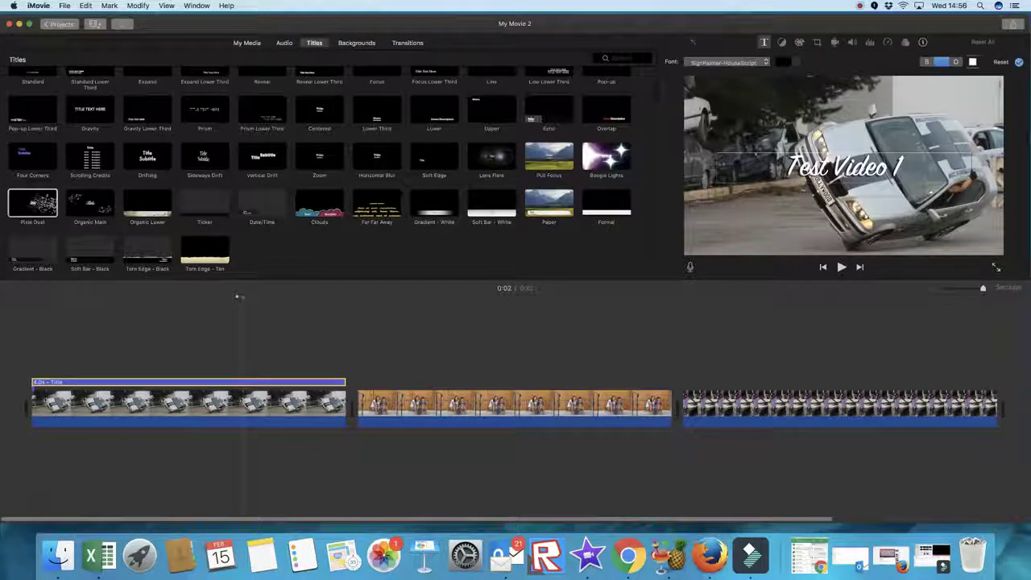
click(10, 294)
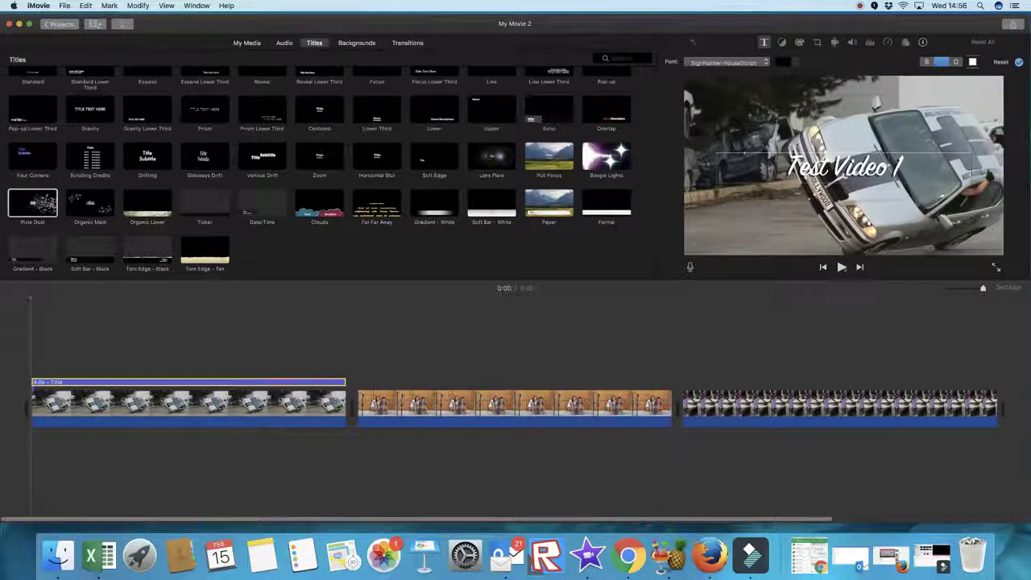
key(space)
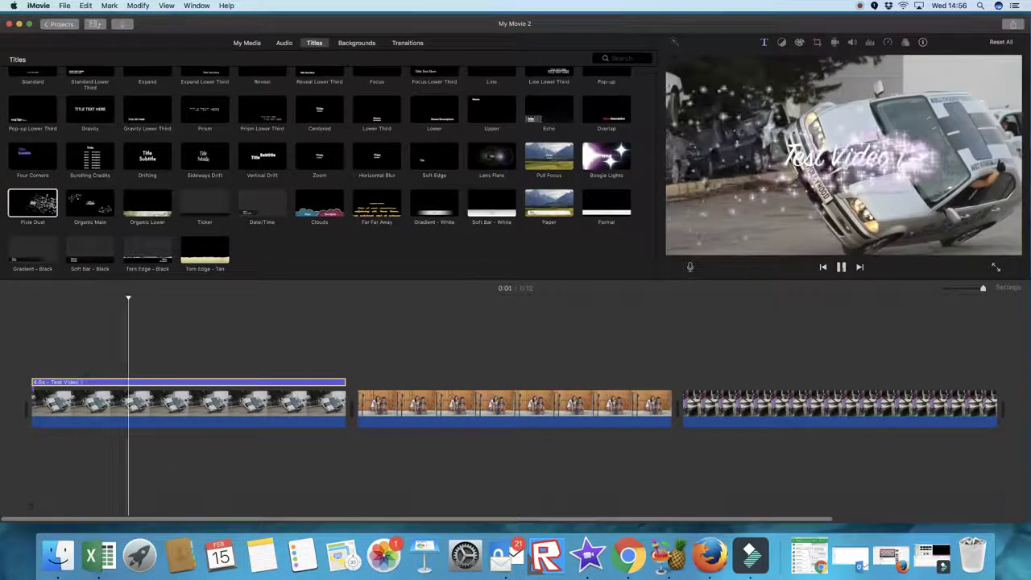
key(space)
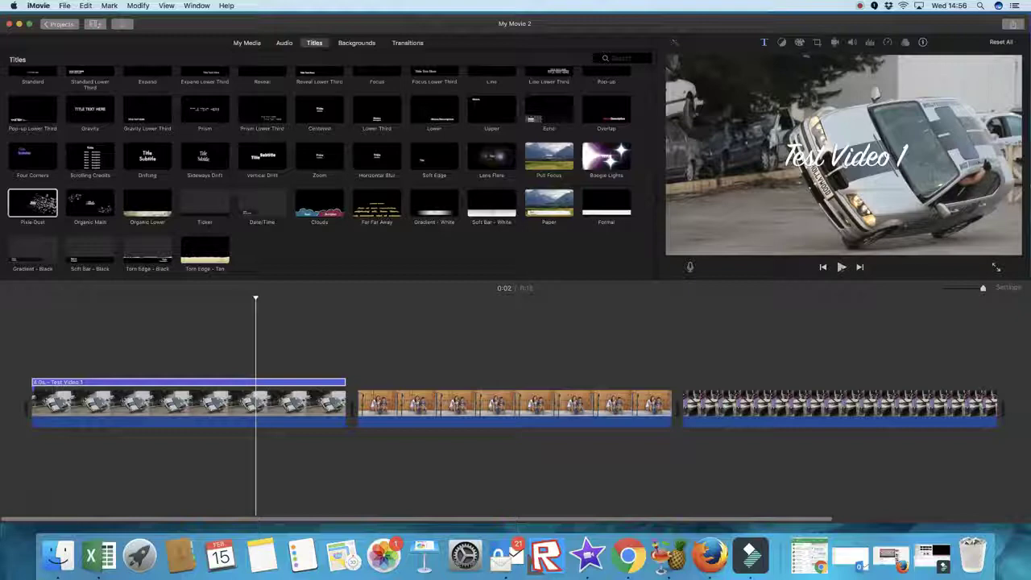
key(space)
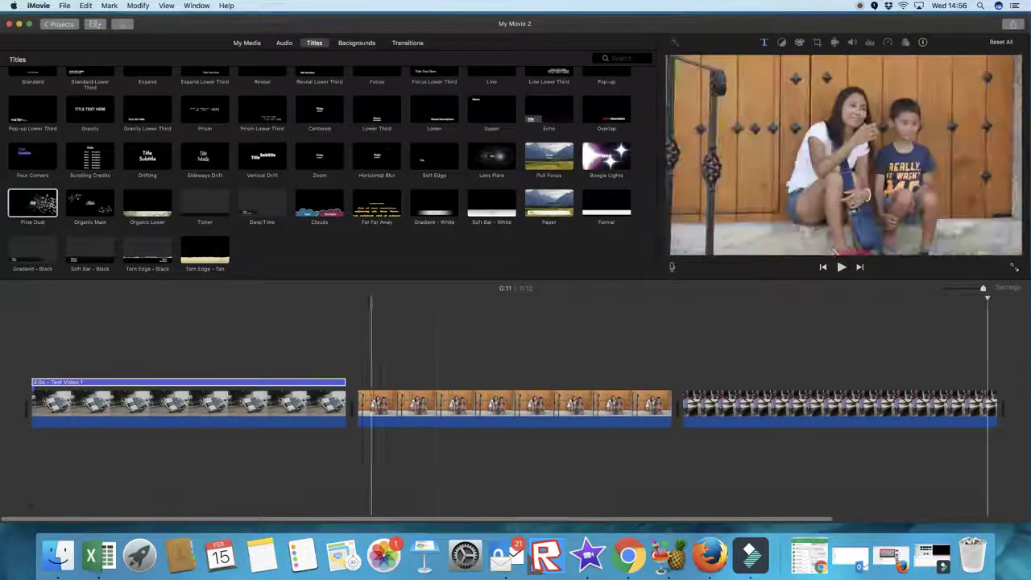
Insert a Circle Close transition between the first and second photos and a Slide Left transition between the second and third.
click(357, 306)
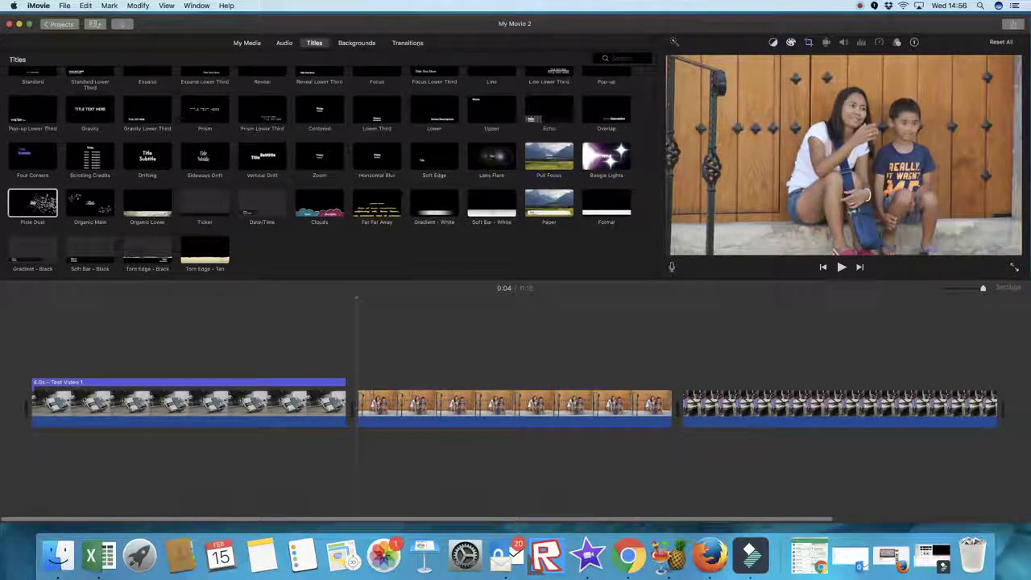
click(409, 43)
drag(434, 117, 314, 371)
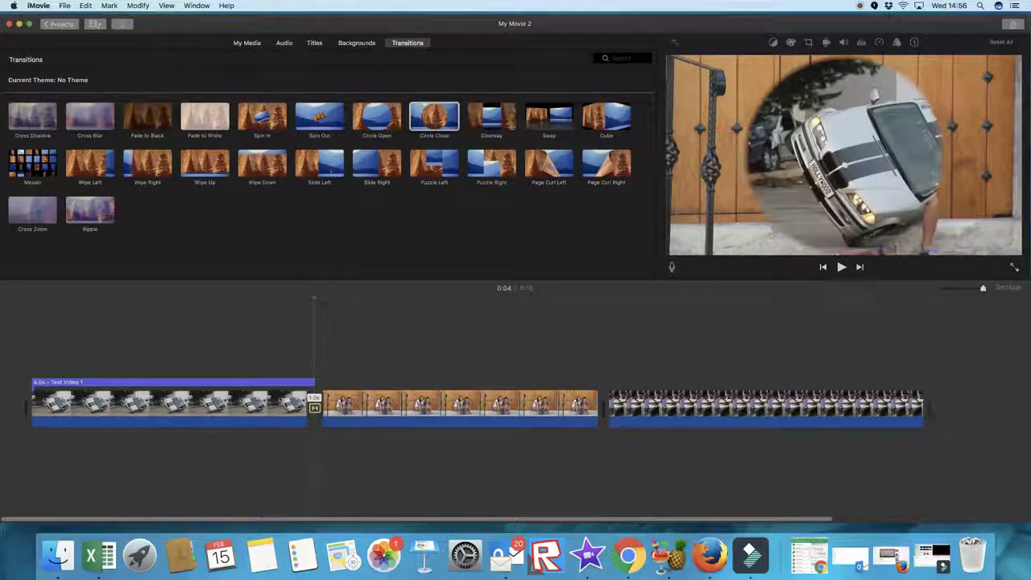
drag(330, 171, 567, 405)
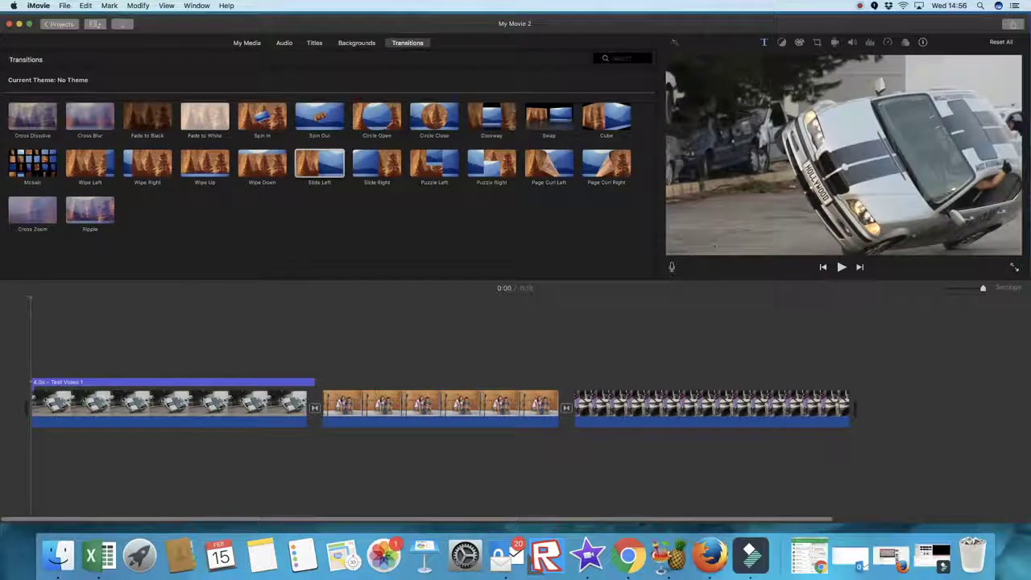
Play the movie to check the transitions and view the available maps and backgrounds.
key(space)
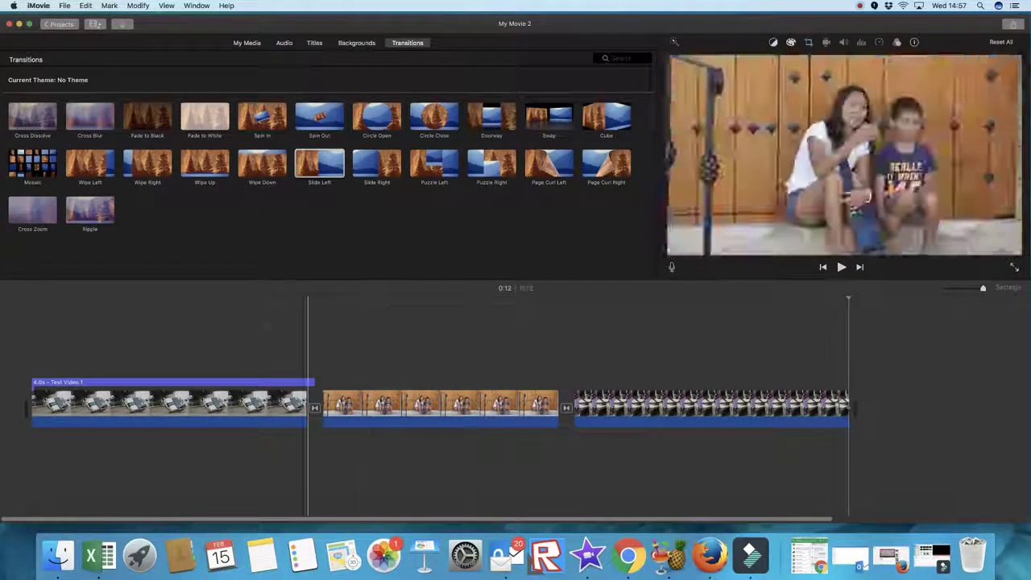
click(356, 43)
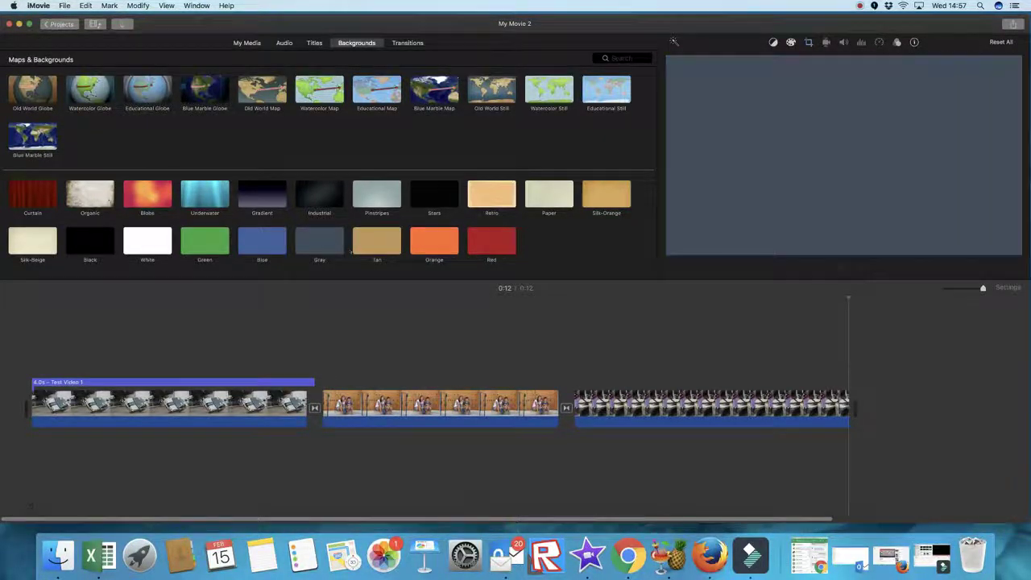
Hide the media library and show it again.
click(24, 295)
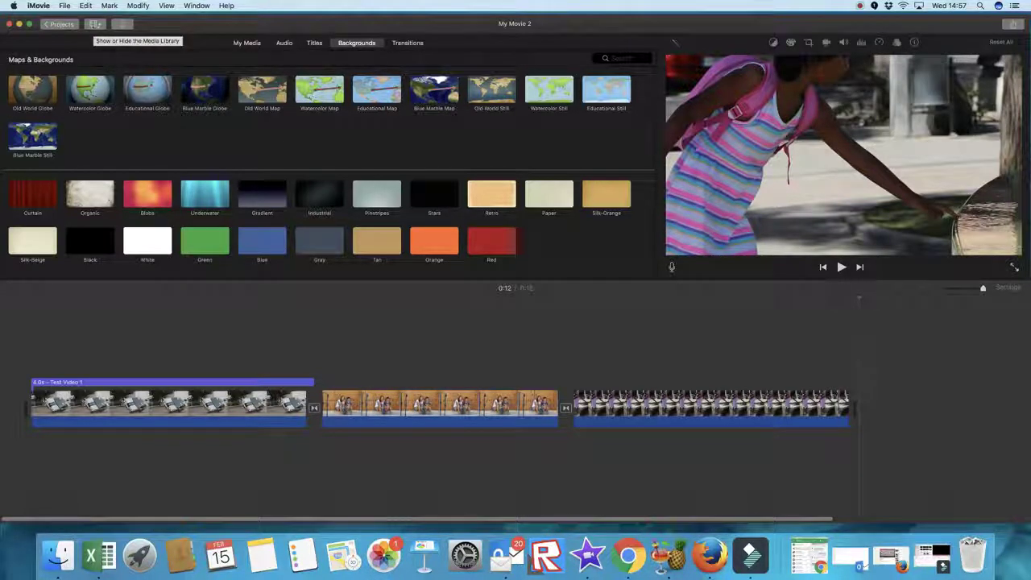
click(95, 24)
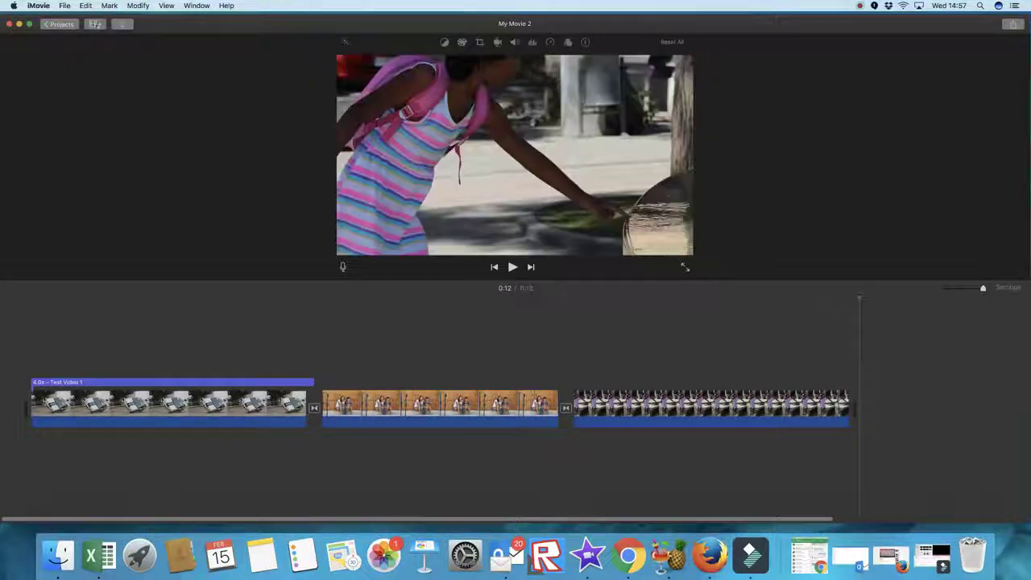
click(95, 24)
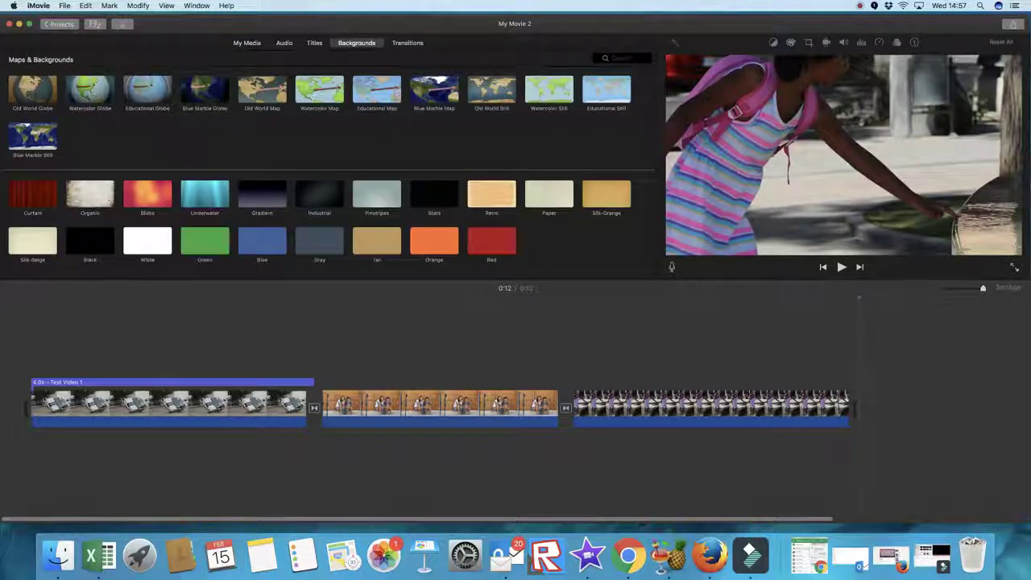
Browse the Photos Library in the project's media and examine its photos and video clips.
click(249, 42)
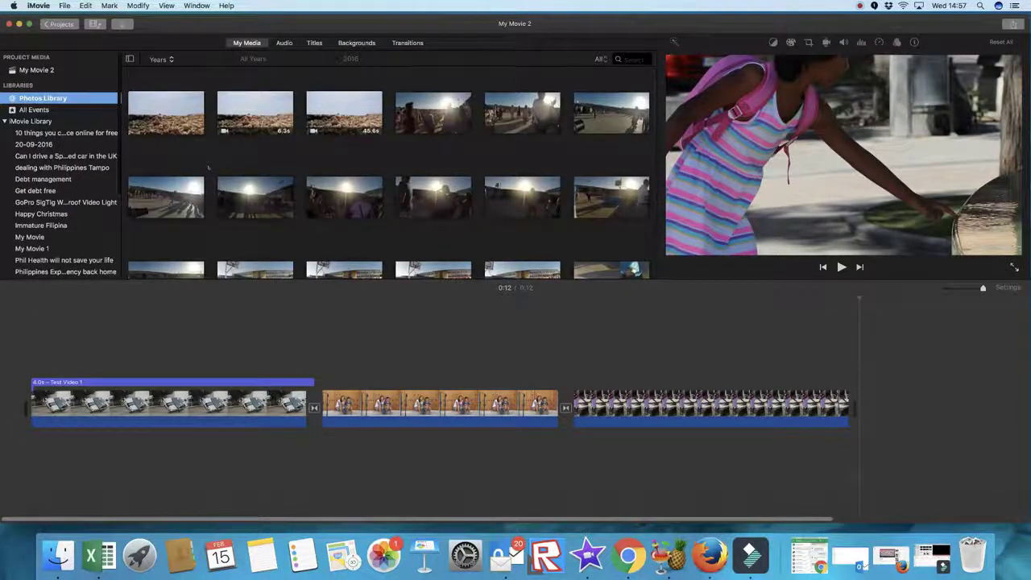
scroll(209, 168, down, 10)
scroll(319, 173, up, 10)
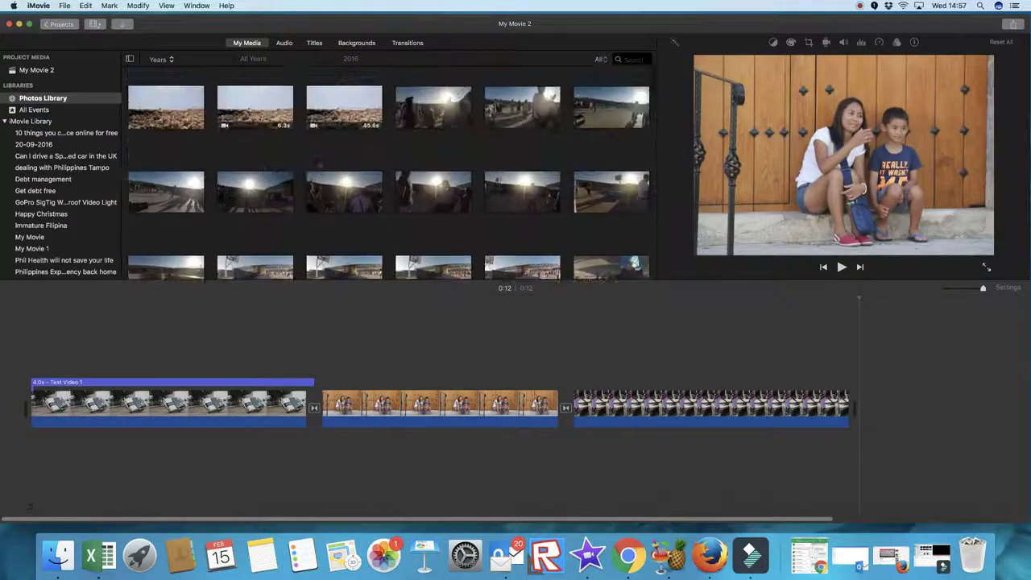
scroll(319, 164, down, 6)
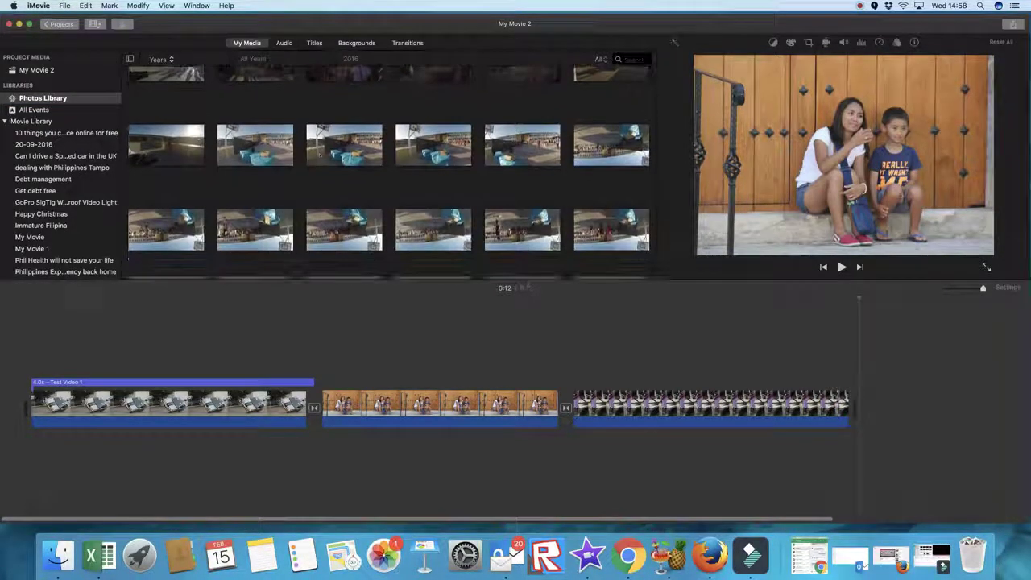
scroll(389, 169, down, 5)
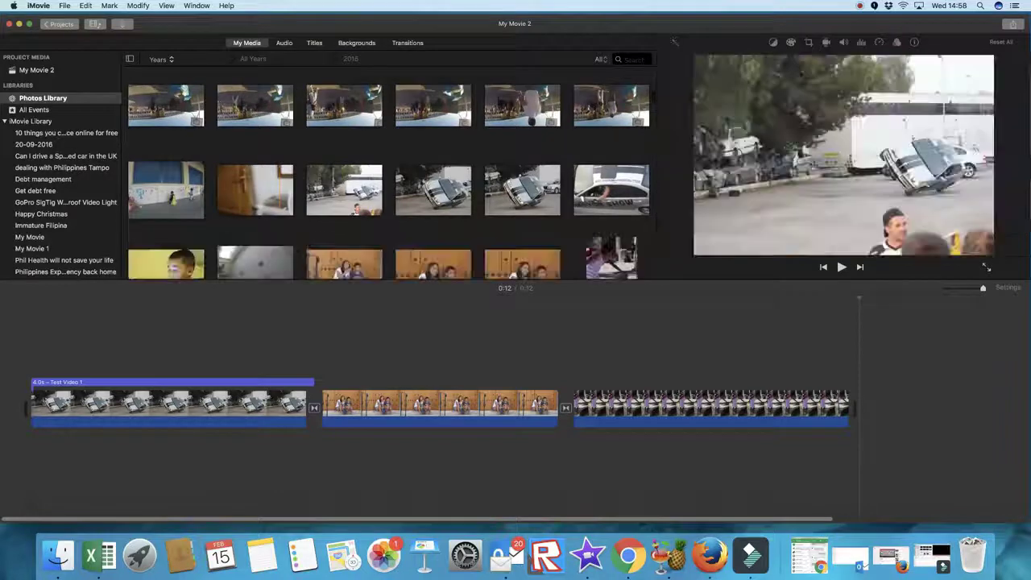
scroll(388, 169, down, 6)
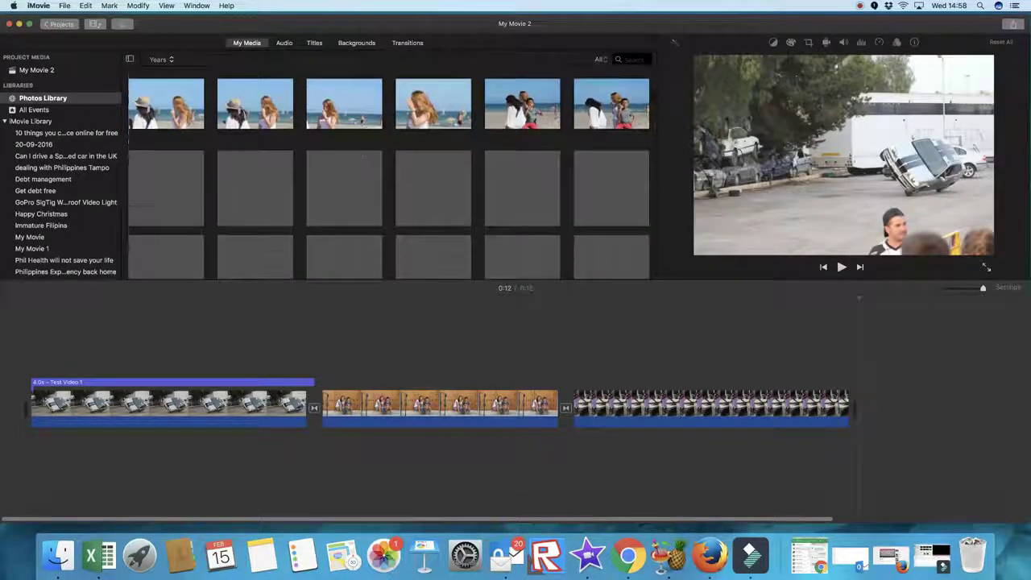
scroll(365, 174, down, 2)
scroll(365, 173, down, 6)
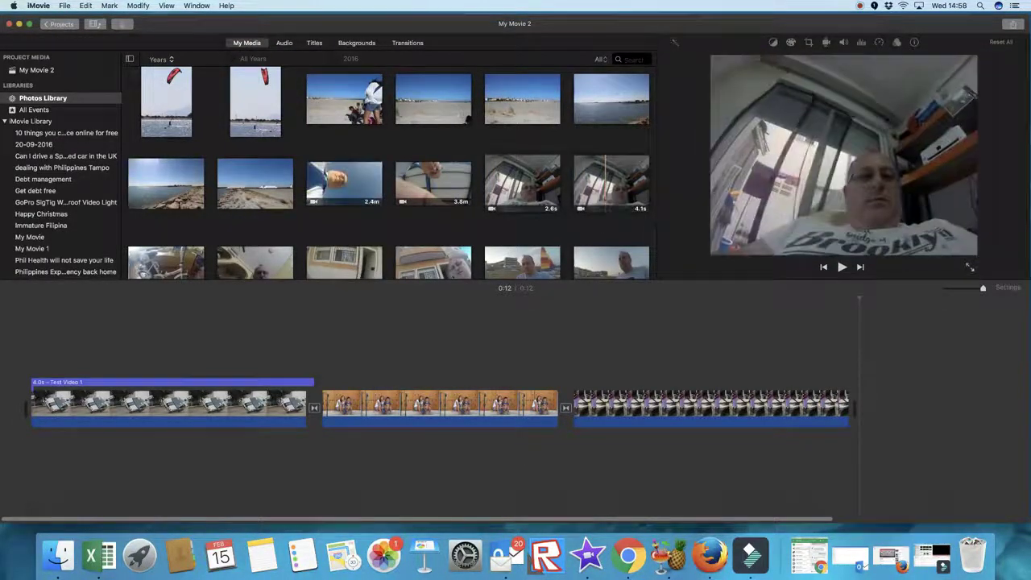
scroll(609, 198, down, 2)
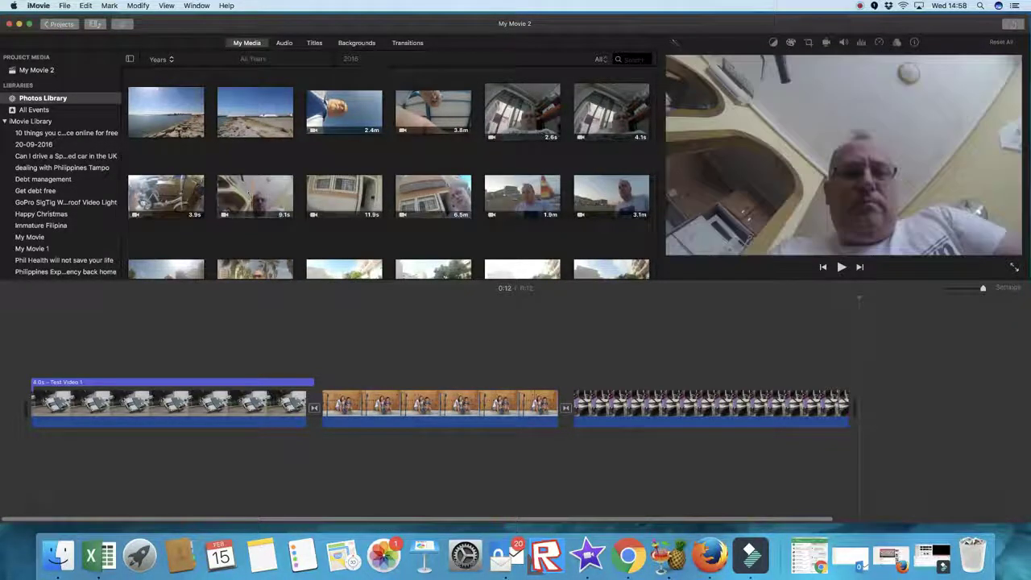
Add the 9.1 s selfie video clip above the third photo, then insert it into the main track before that photo.
drag(254, 198, 565, 373)
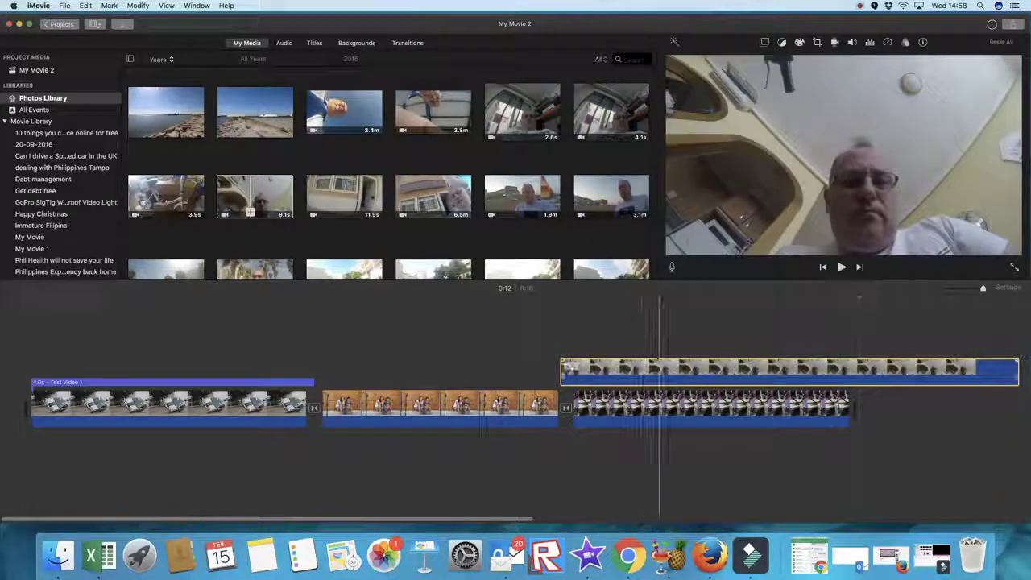
drag(625, 367, 642, 427)
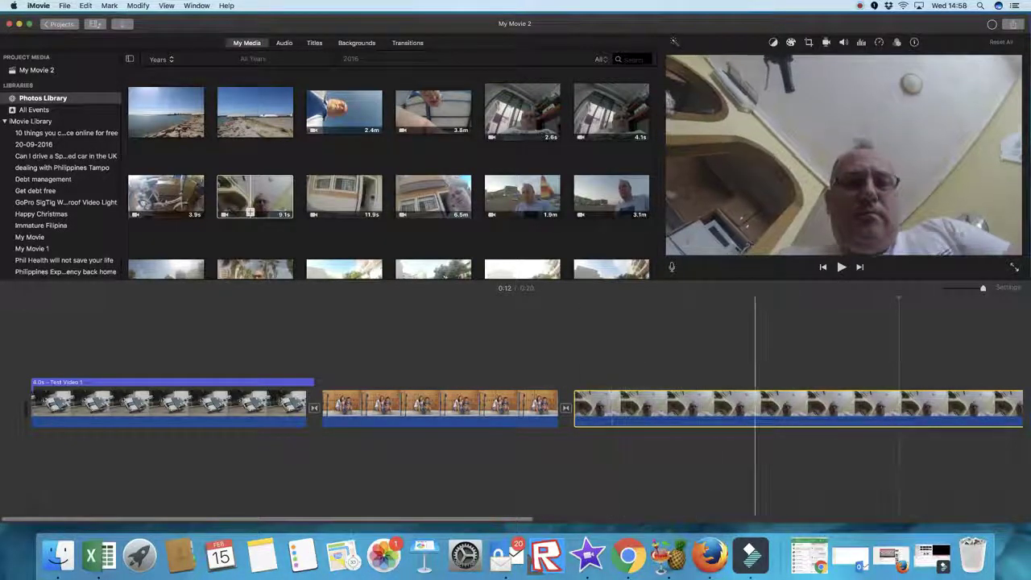
scroll(537, 407, right, 10)
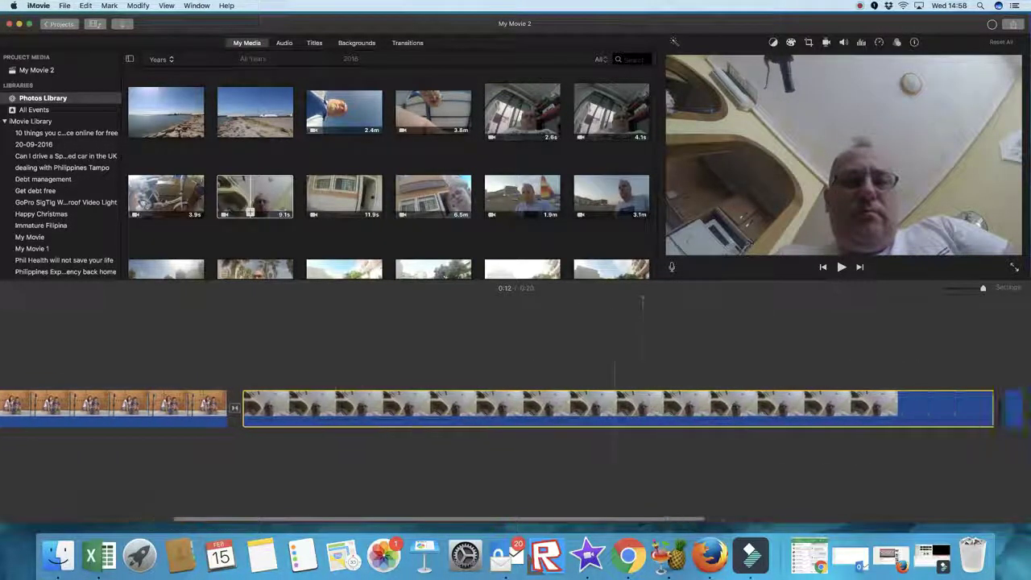
scroll(516, 407, left, 6)
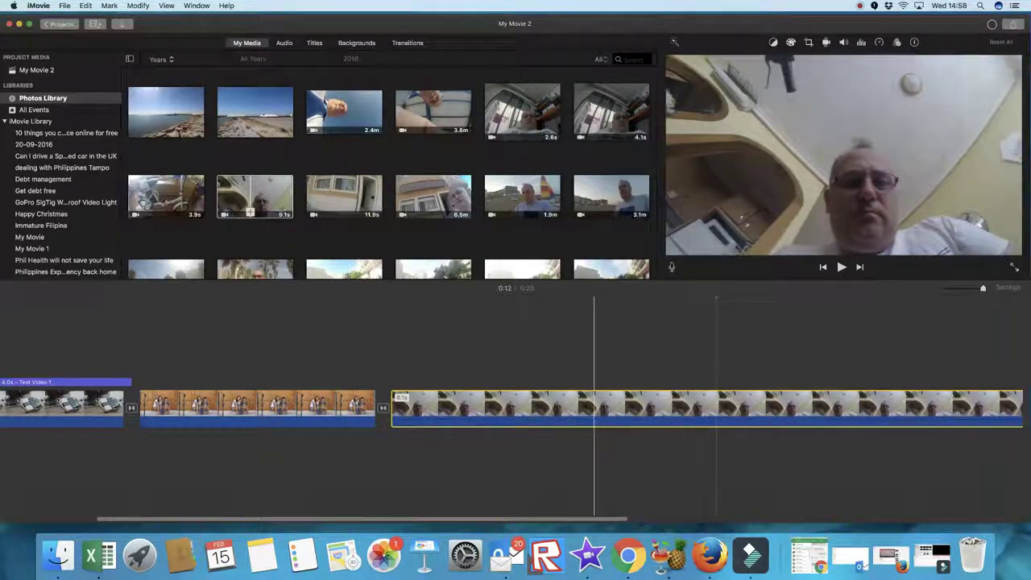
Move the selfie video clip above the second photo as an overlay and play the movie from its start.
drag(538, 407, 286, 373)
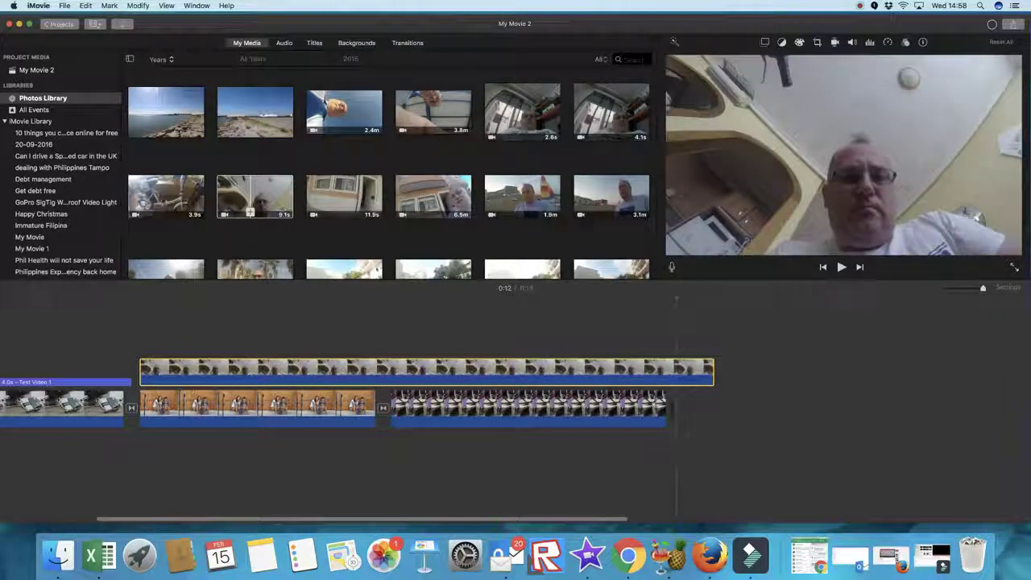
click(139, 338)
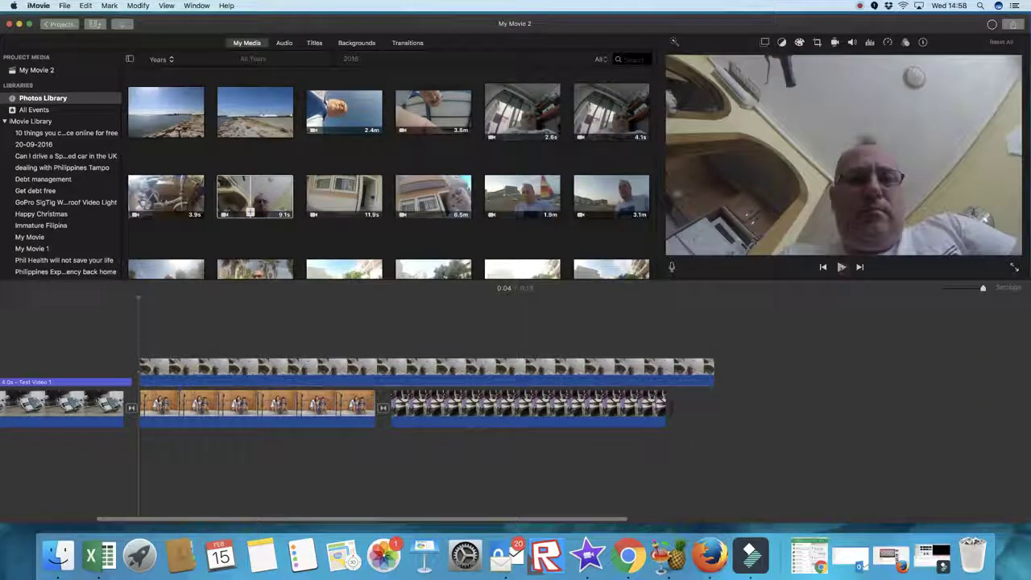
key(space)
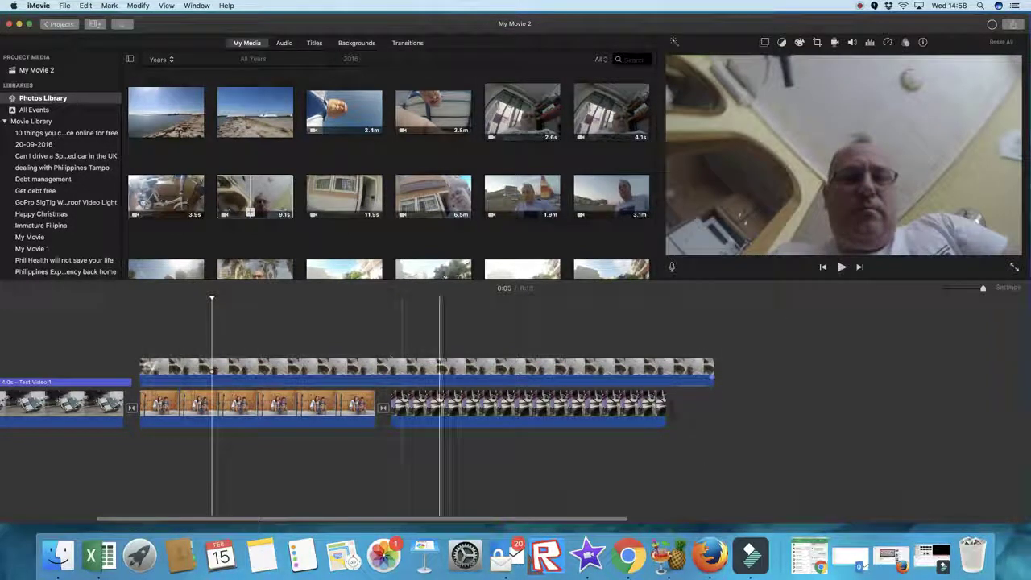
Place the selfie video clip in the main track after the first photo and attach the second and third photos above it.
mouse_move(246, 407)
mouse_down()
mouse_move(246, 358)
mouse_move(246, 403)
mouse_up()
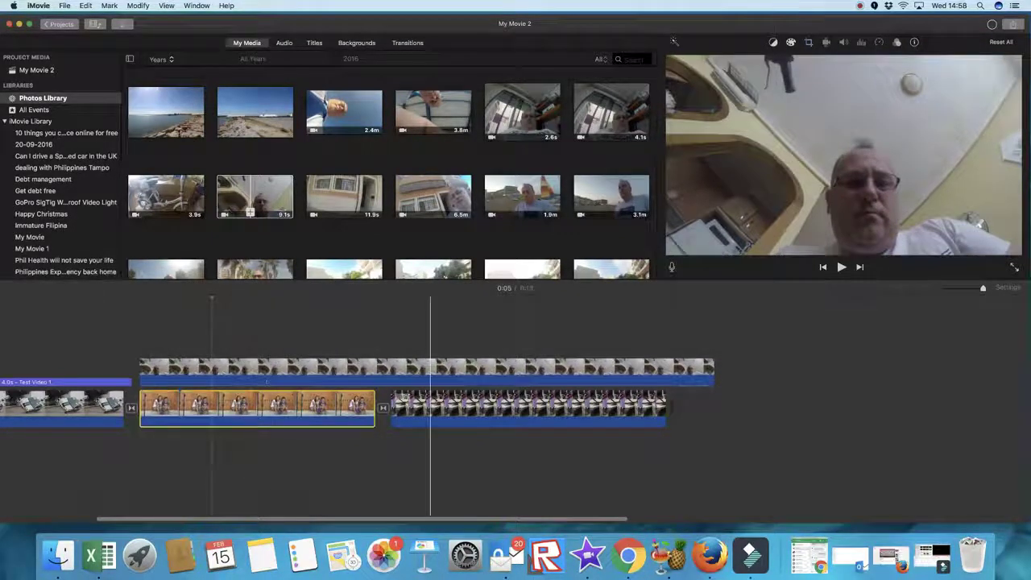
drag(430, 407, 474, 403)
drag(378, 373, 451, 407)
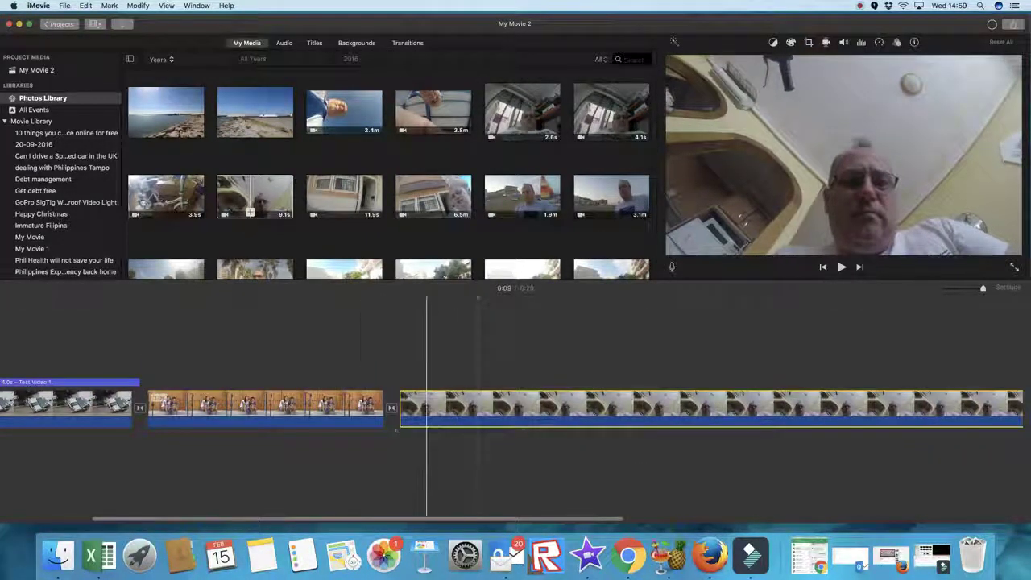
drag(357, 408, 359, 373)
drag(958, 405, 589, 369)
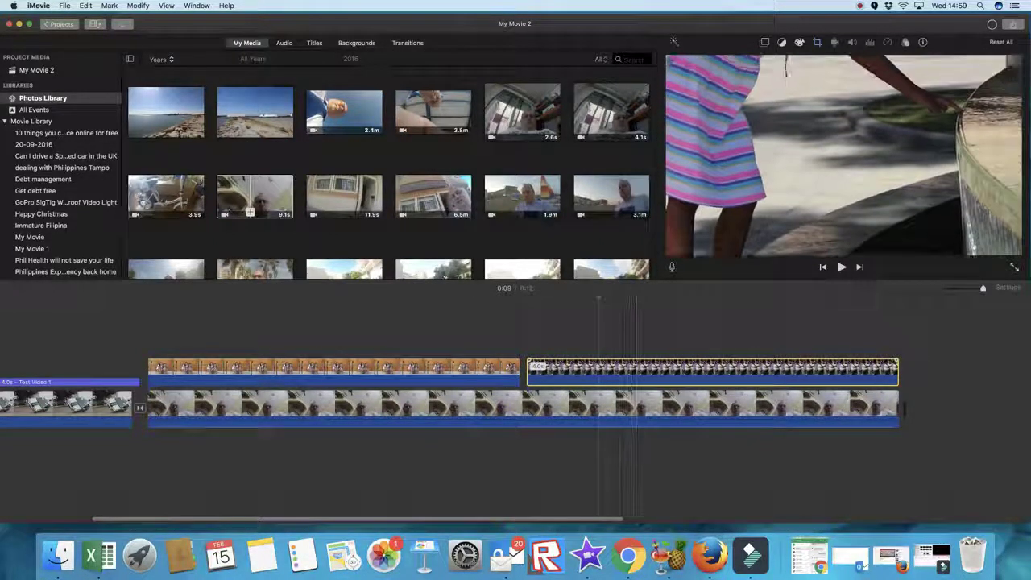
Extend the end of the second photo slightly towards the third photo above the video clip.
click(448, 370)
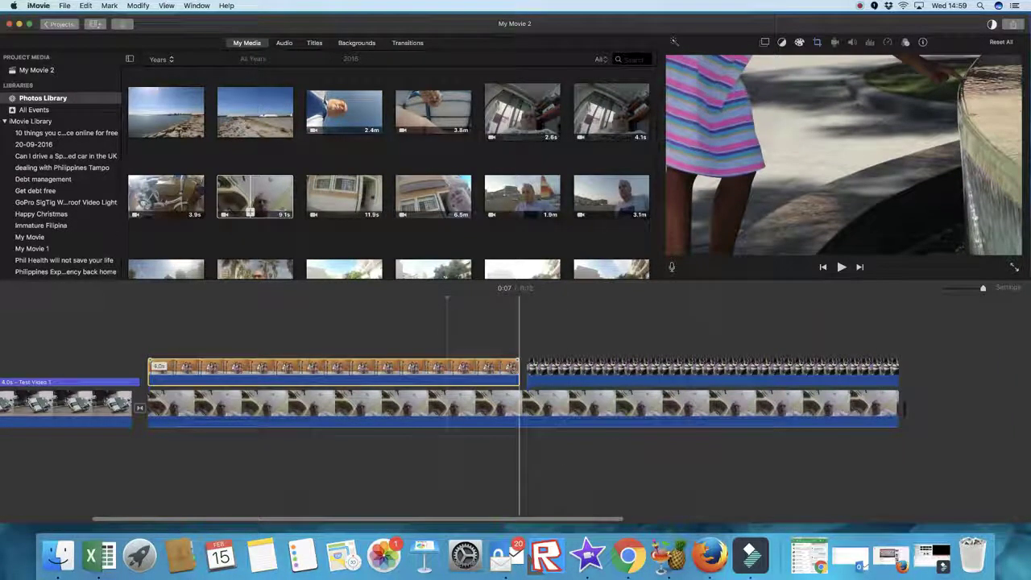
mouse_move(519, 371)
mouse_down()
mouse_move(465, 367)
mouse_move(508, 366)
mouse_up()
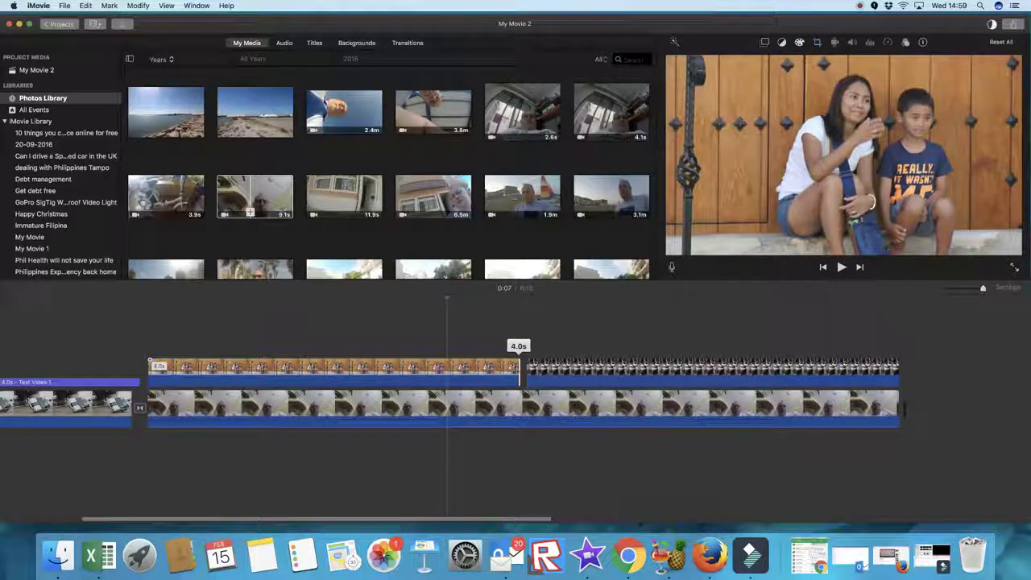
drag(521, 369, 522, 370)
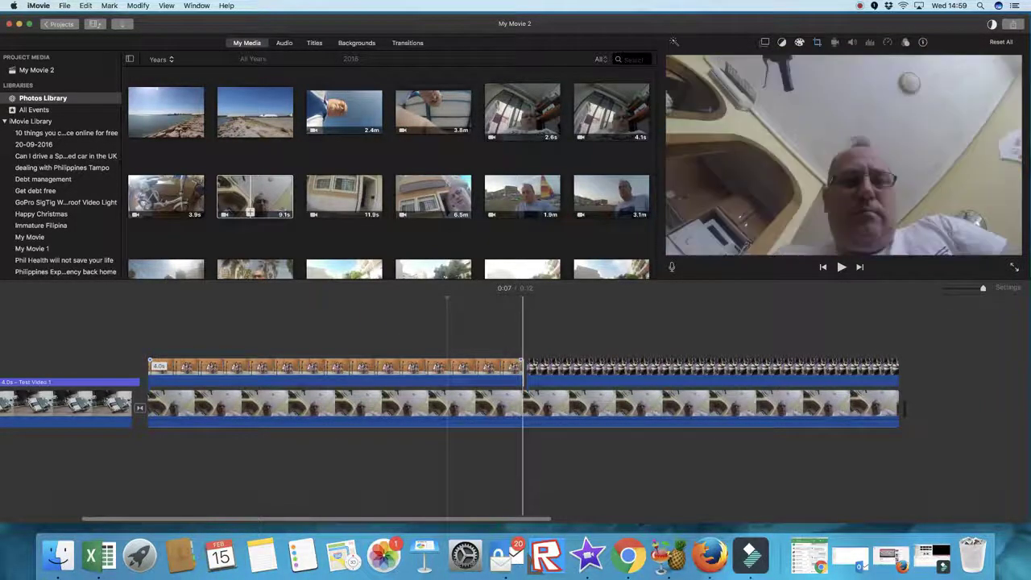
Cut the selfie video clip beneath the two attached photos and undo the cut, then repeat the cut and undo.
click(504, 407)
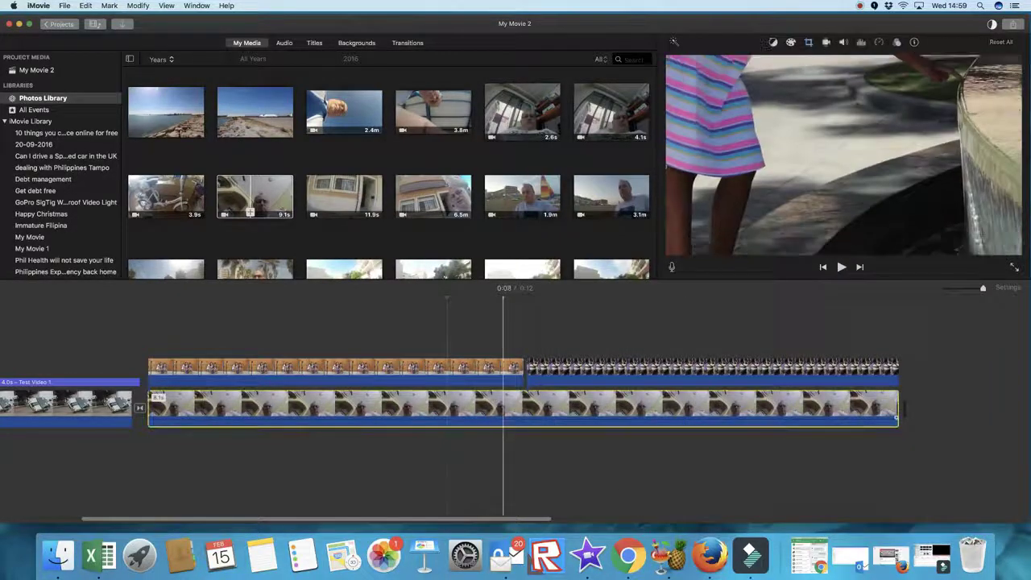
right_click(506, 375)
click(542, 394)
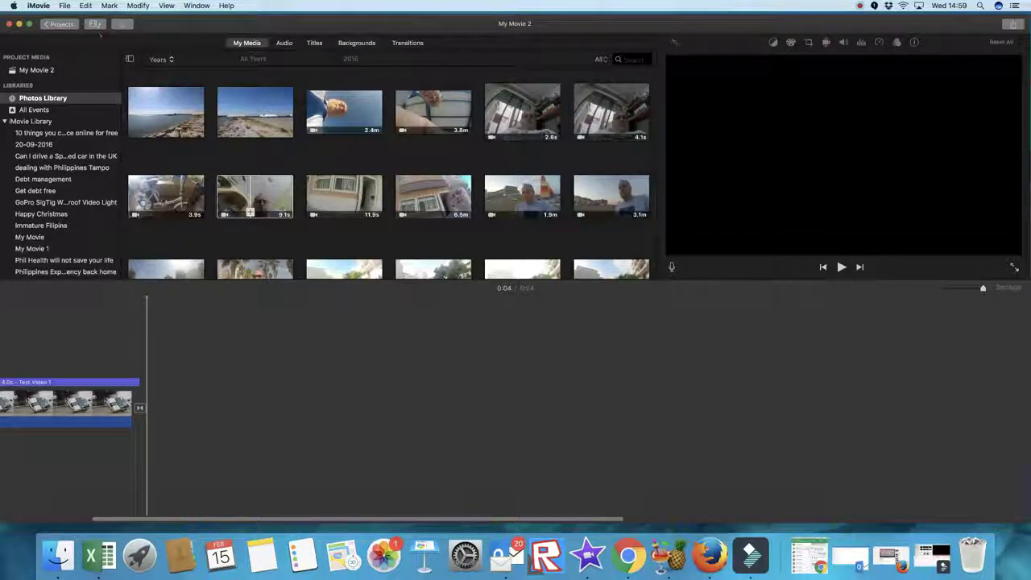
click(85, 6)
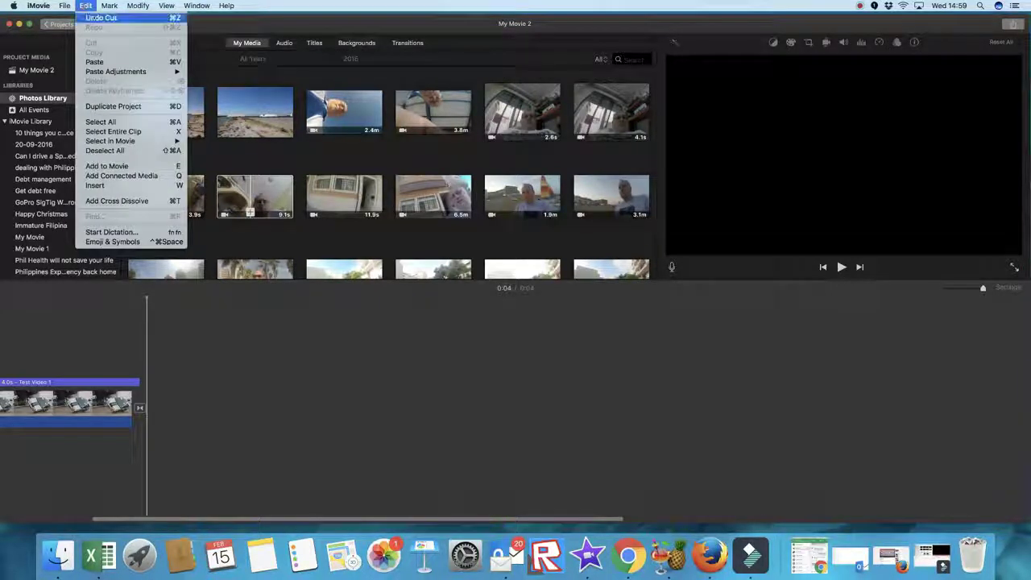
click(101, 17)
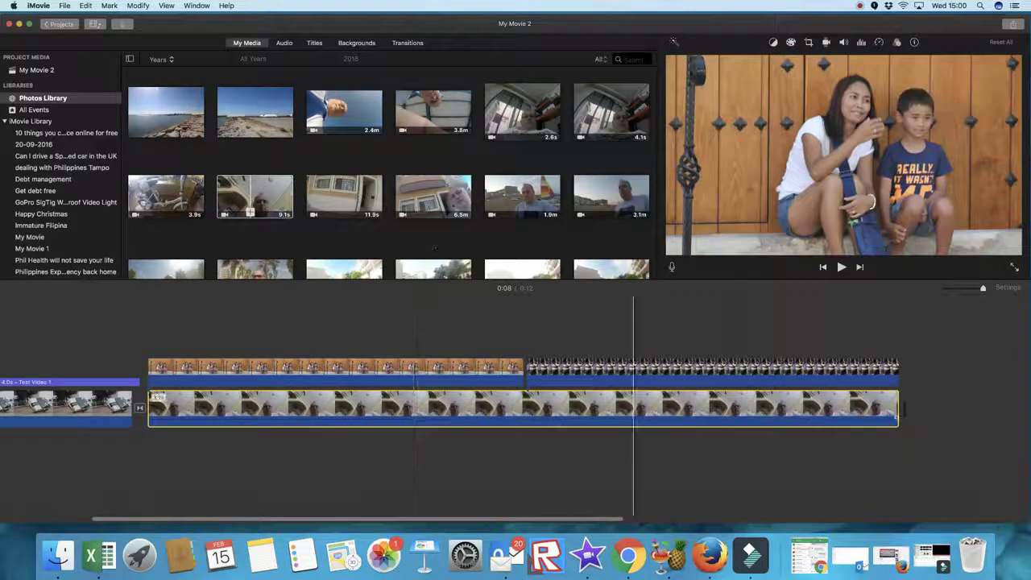
right_click(606, 381)
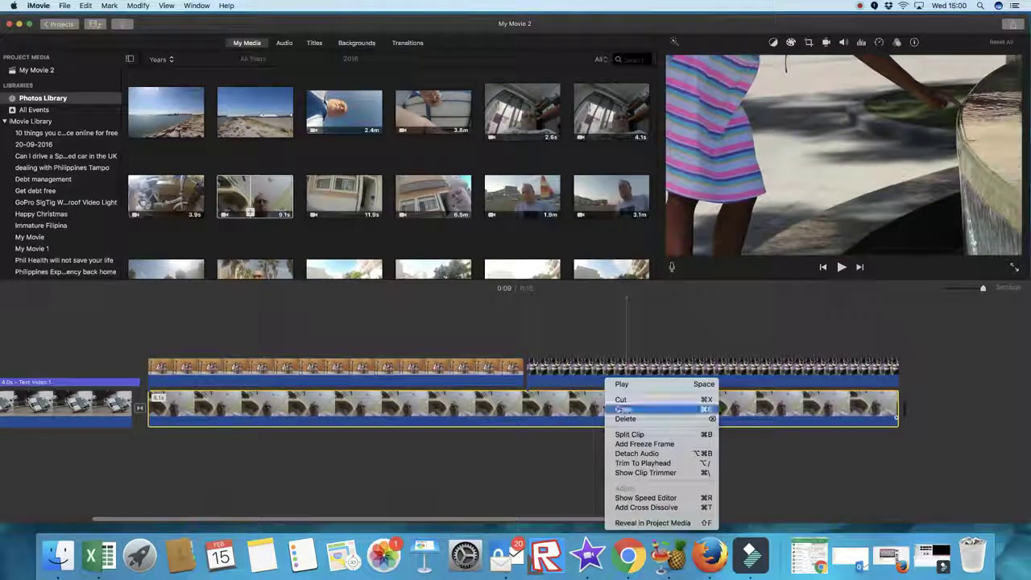
click(621, 400)
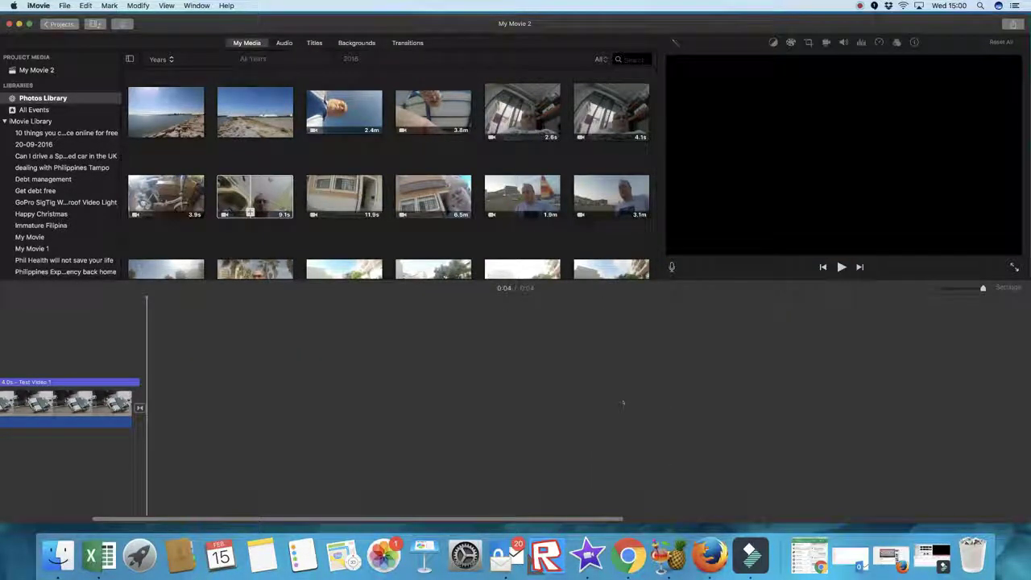
key(super+z)
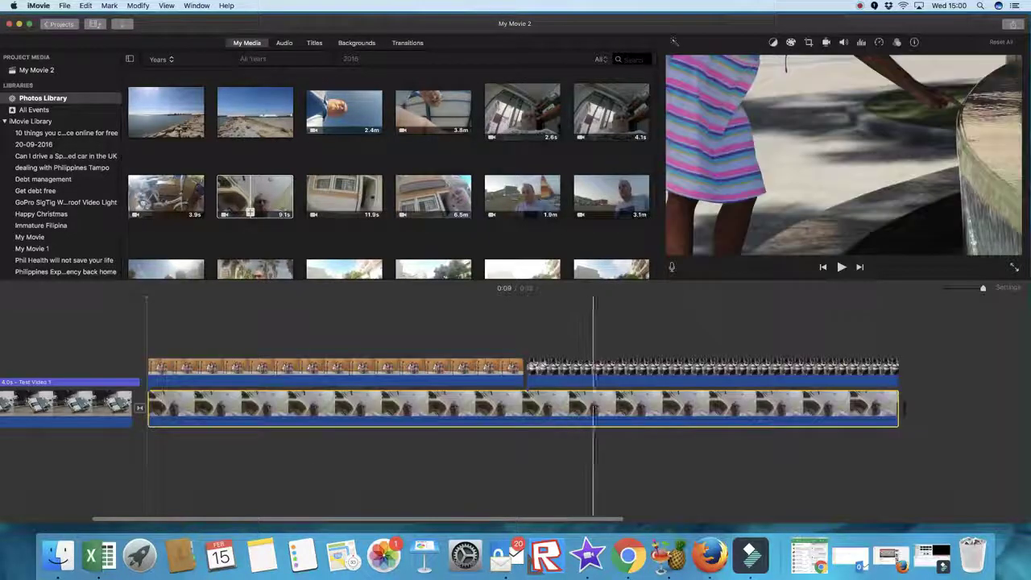
Move the second and third photos into the main track after the selfie video clip, and remove that clip from the timeline.
drag(452, 369, 1007, 403)
drag(789, 371, 800, 403)
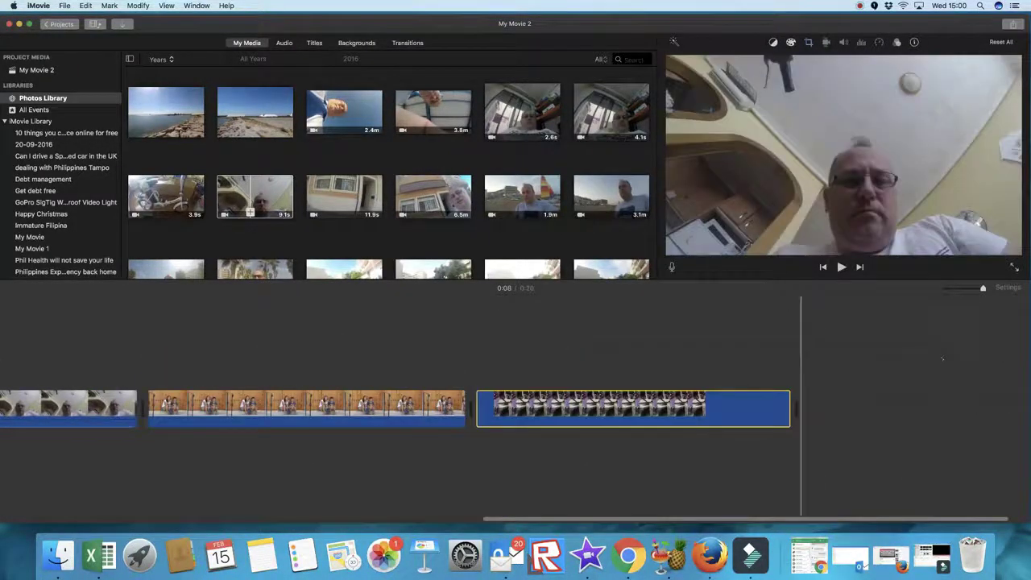
click(106, 407)
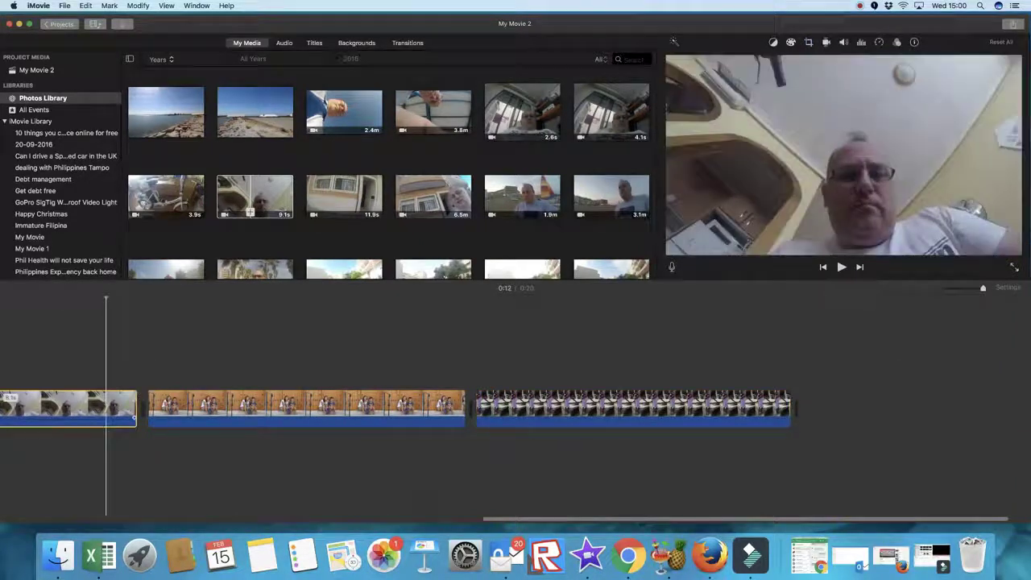
key(super+z)
key(super+z)
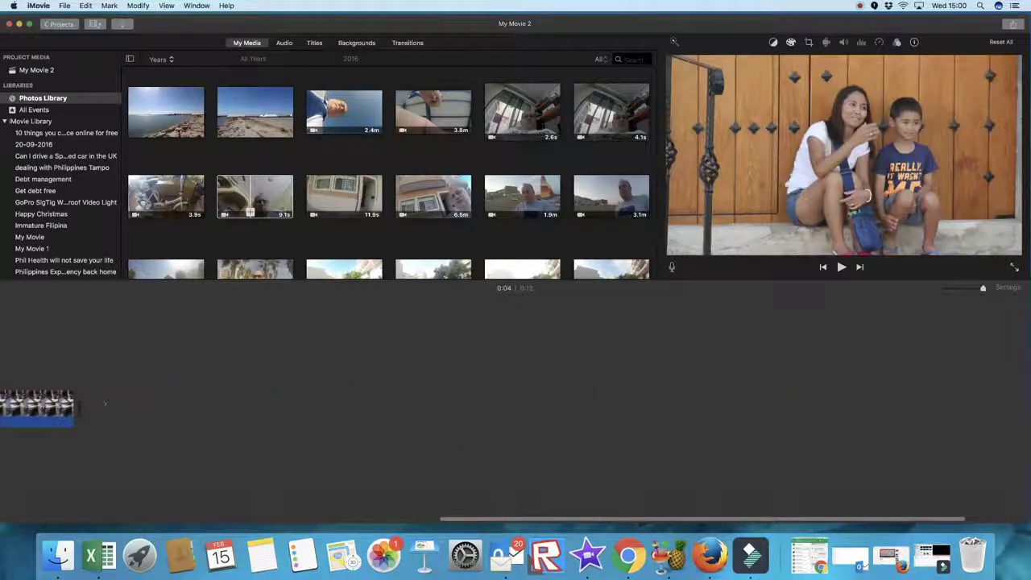
drag(581, 520, 171, 519)
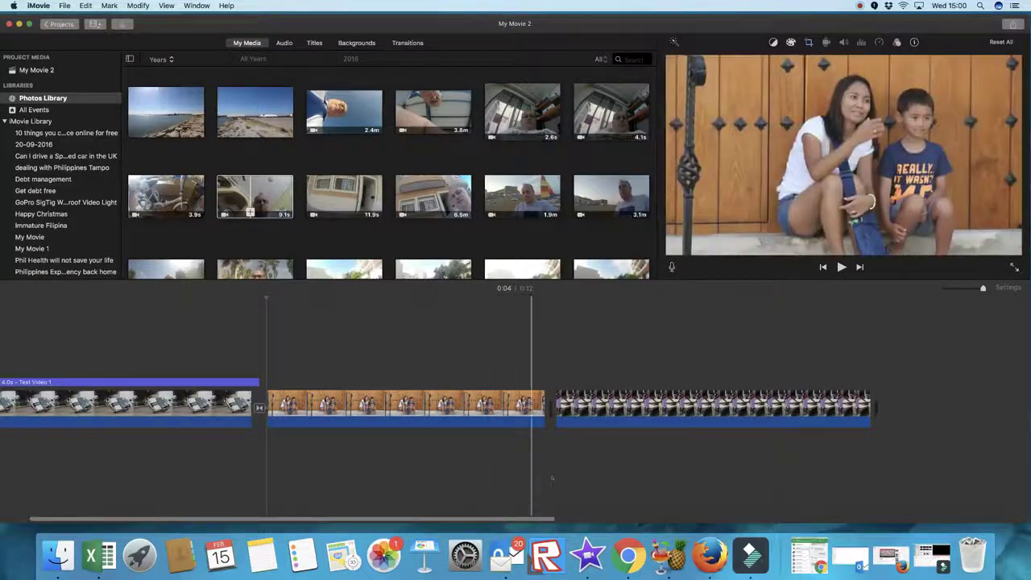
drag(443, 520, 413, 520)
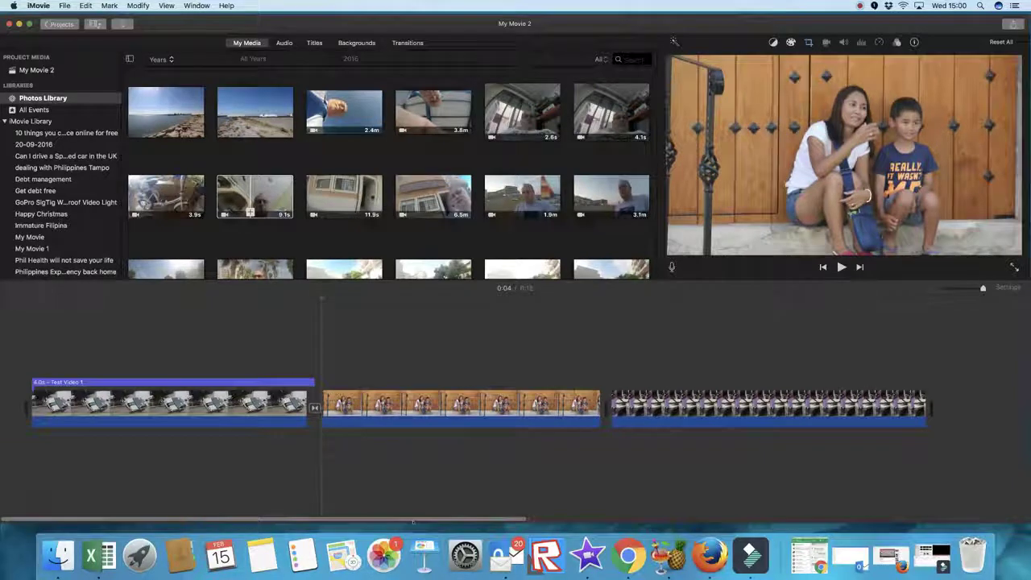
Record a short webcam clip with the built-in FaceTime HD Camera into the project media and close the import window.
click(206, 475)
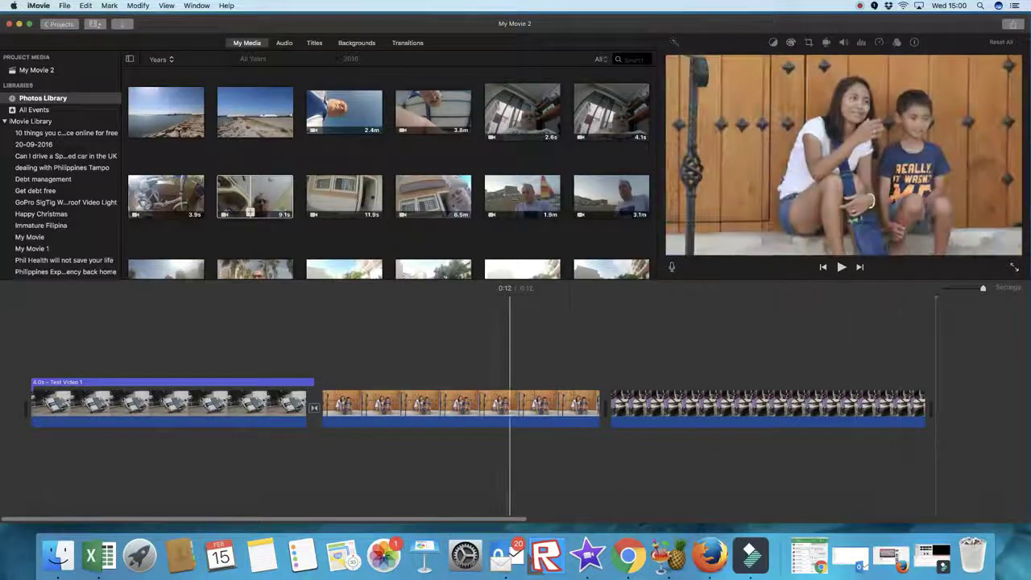
scroll(508, 403, right, 5)
scroll(504, 403, right, 3)
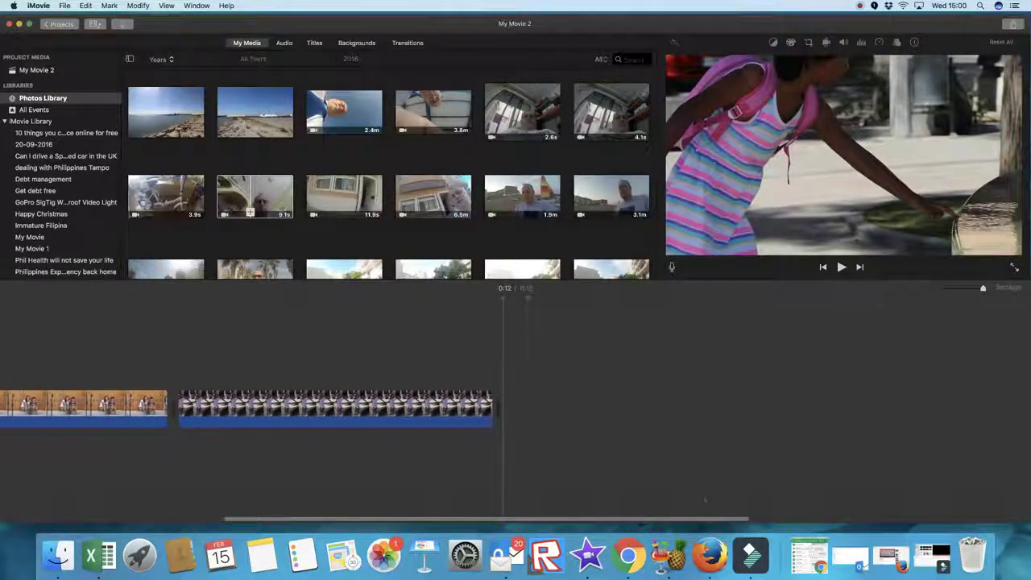
click(252, 201)
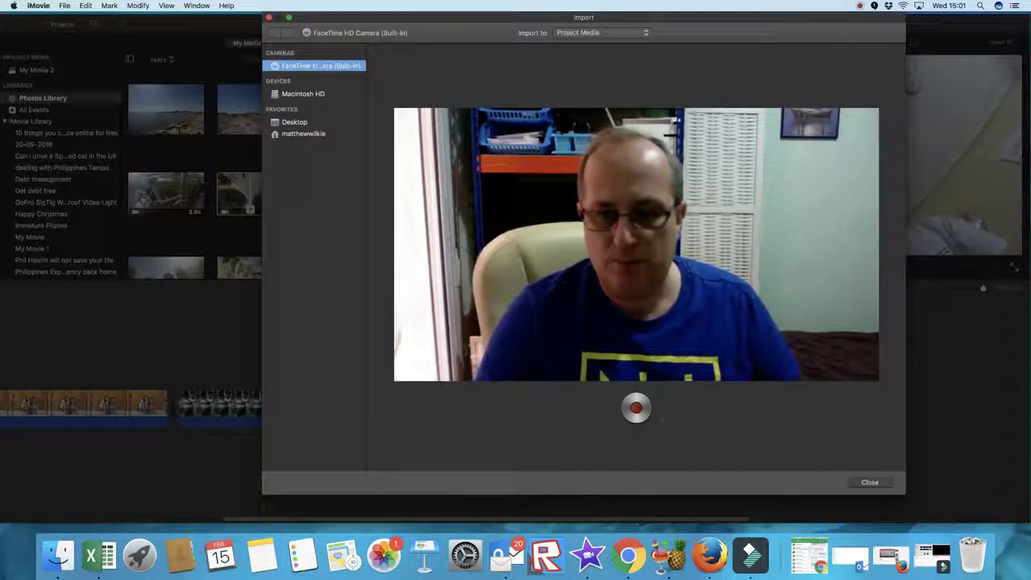
click(635, 408)
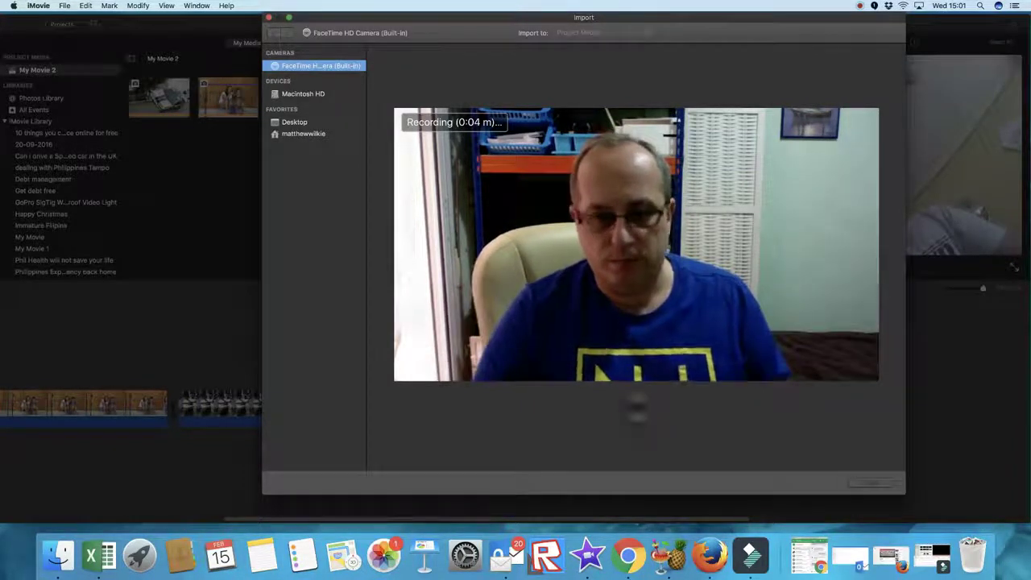
click(637, 408)
click(872, 482)
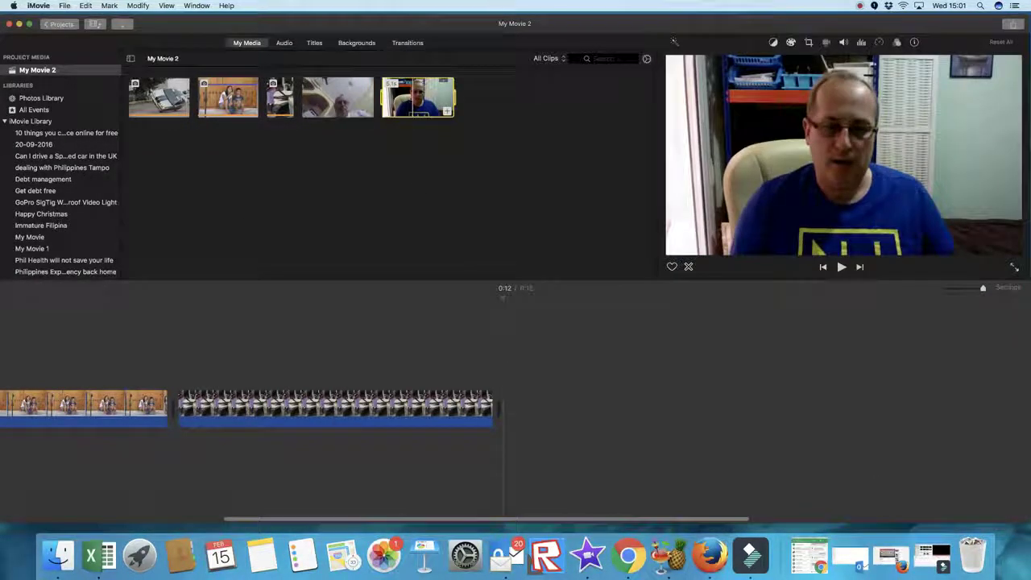
Place the recorded webcam clip in the main track after the third photo and play it back.
drag(427, 103, 516, 403)
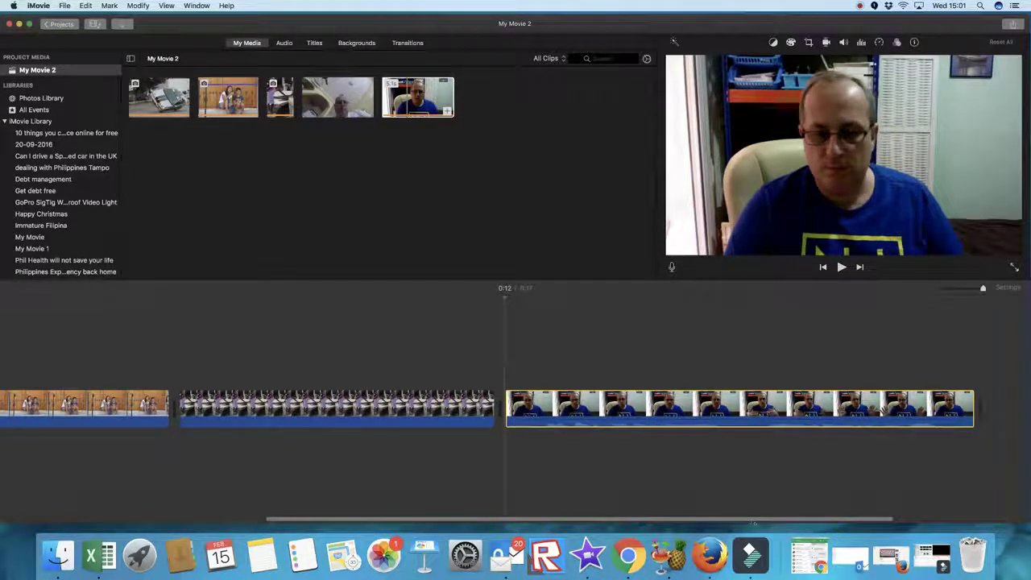
scroll(755, 523, right, 6)
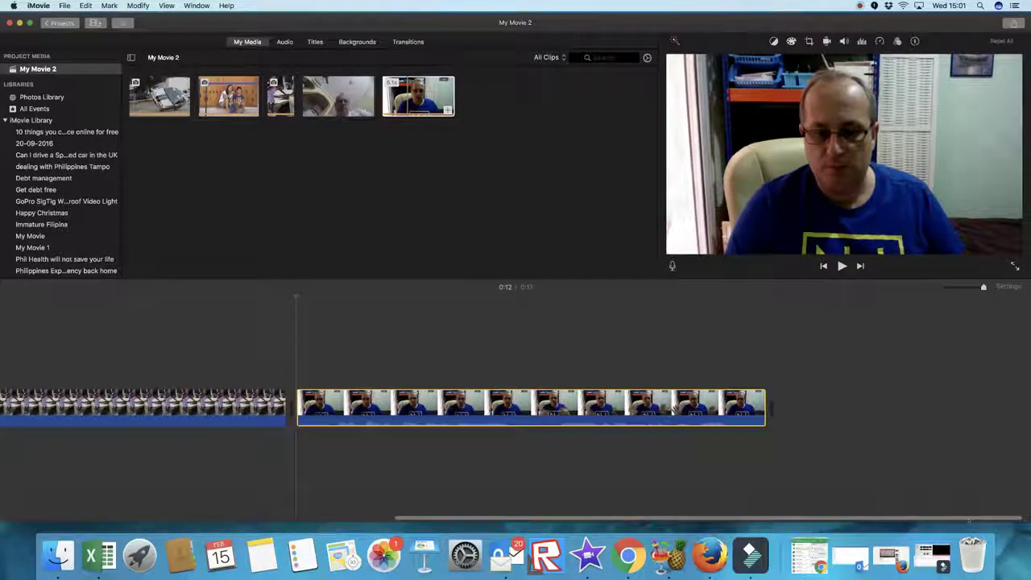
mouse_move(969, 521)
mouse_down()
mouse_move(612, 520)
mouse_move(969, 520)
mouse_up()
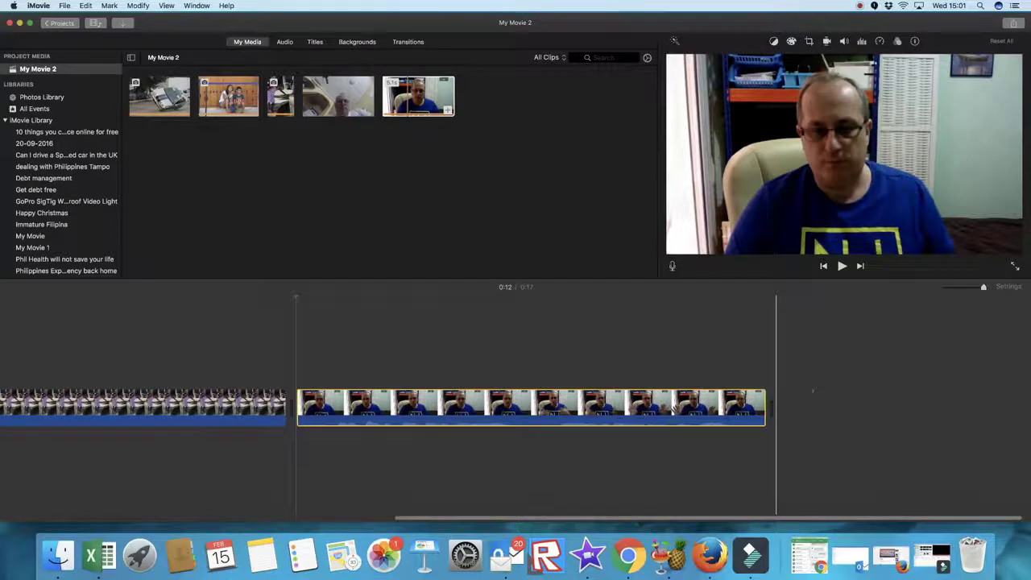
click(838, 269)
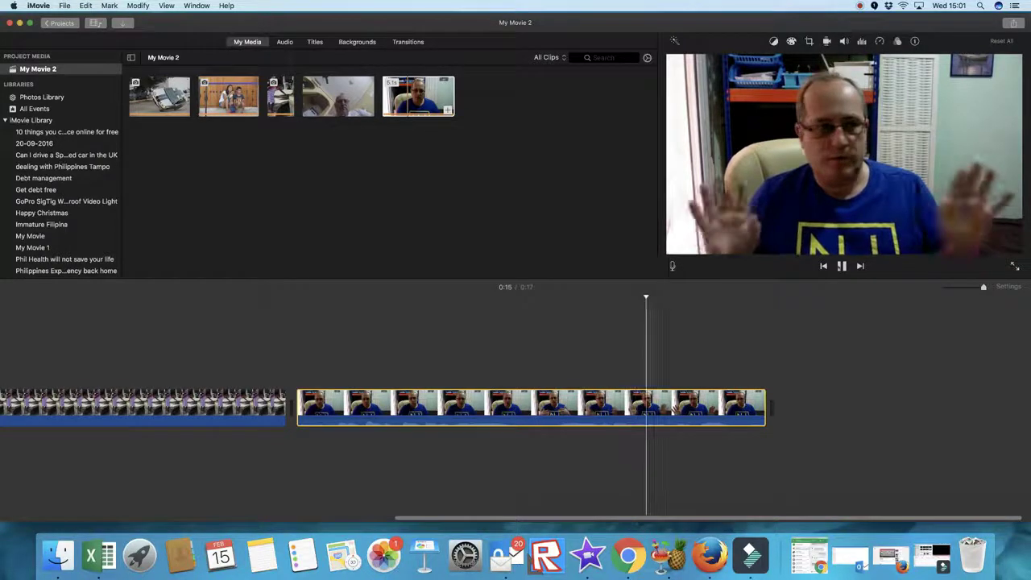
key(space)
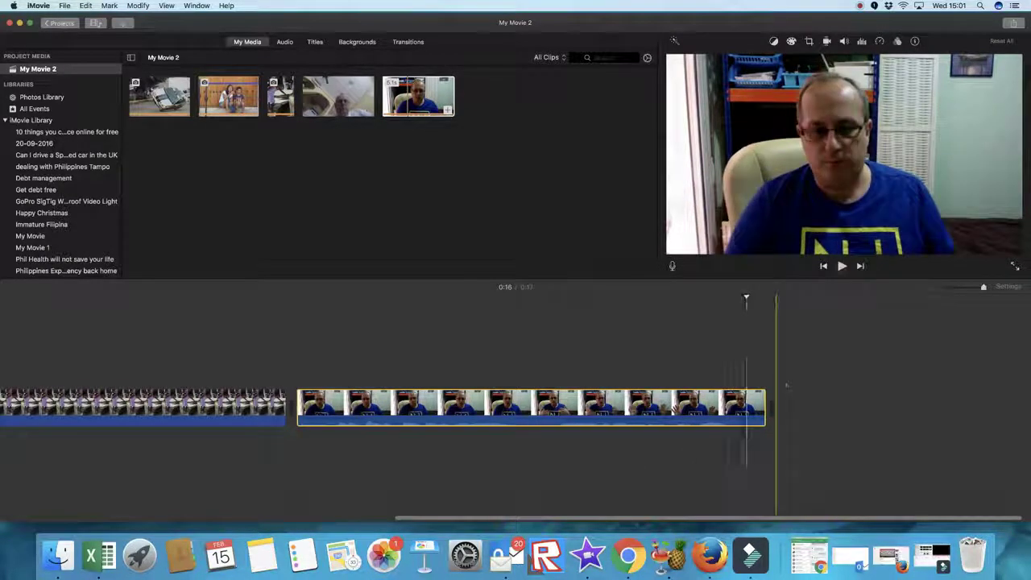
Leave the editor for the projects overview and name the project "Save our file".
drag(835, 517, 403, 512)
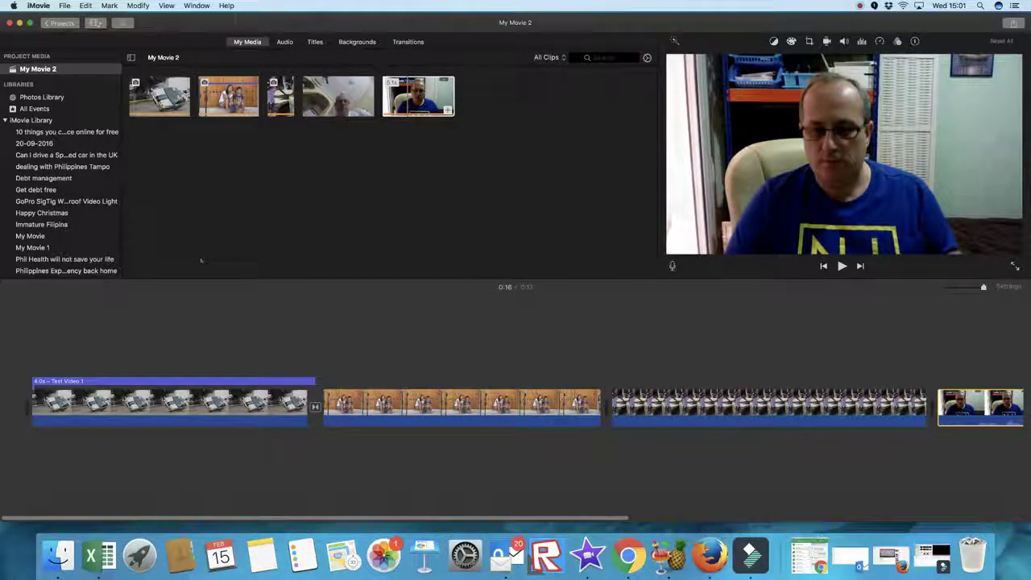
click(62, 23)
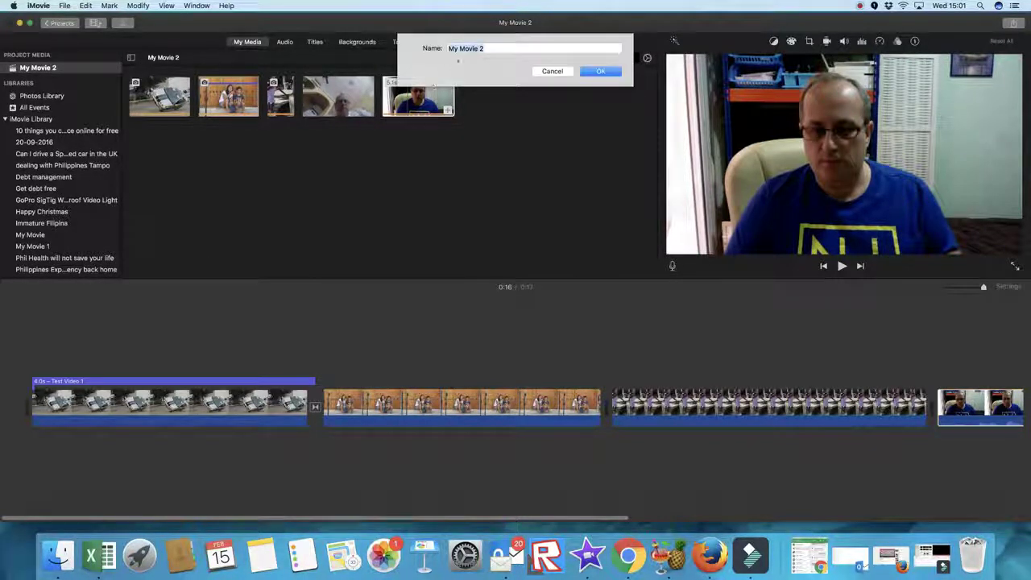
key(BackSpace)
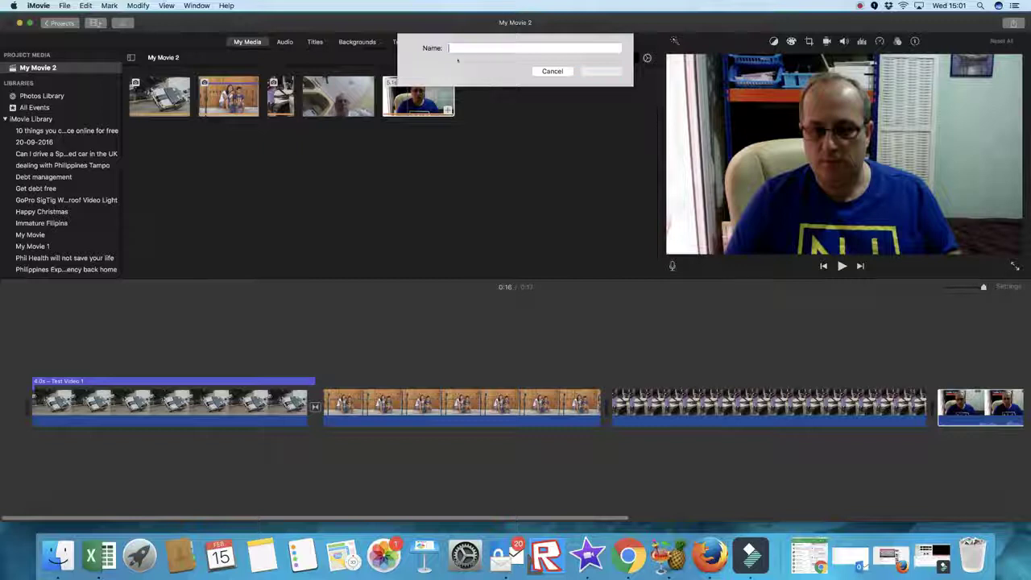
text(Save oji)
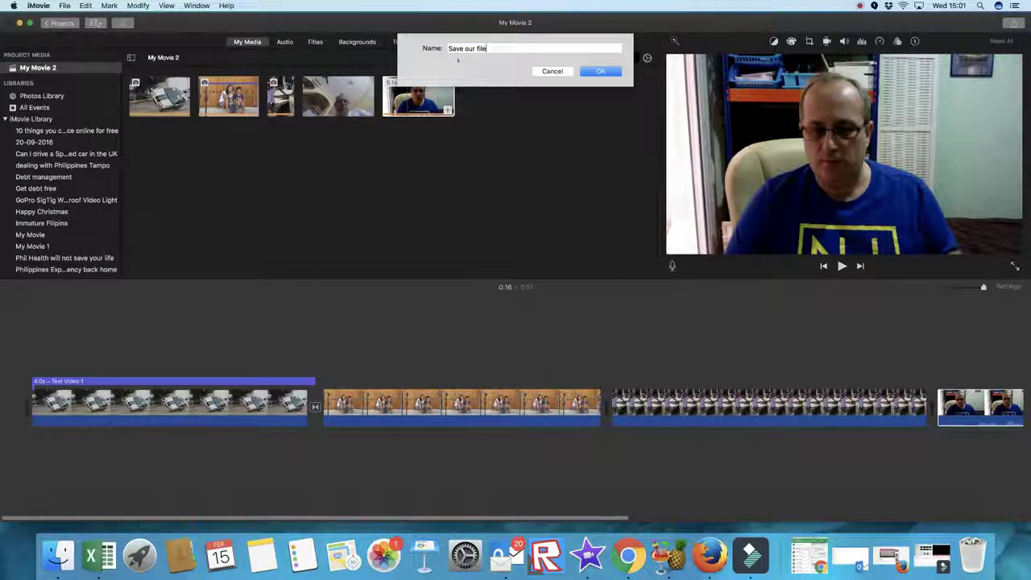
text( file)
click(601, 71)
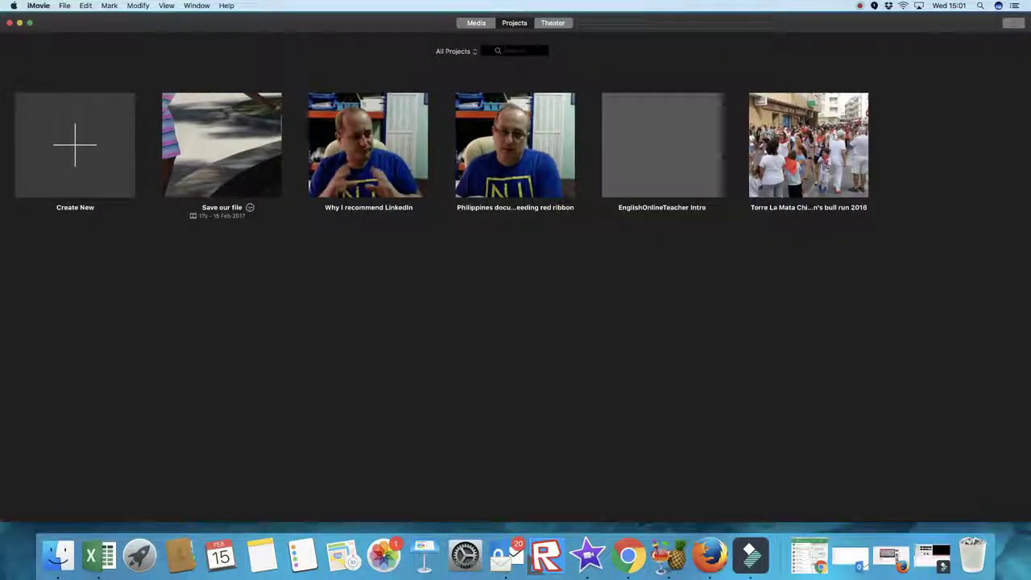
Share the "Save our file" project as a file and add "sample video" to its tags.
click(250, 207)
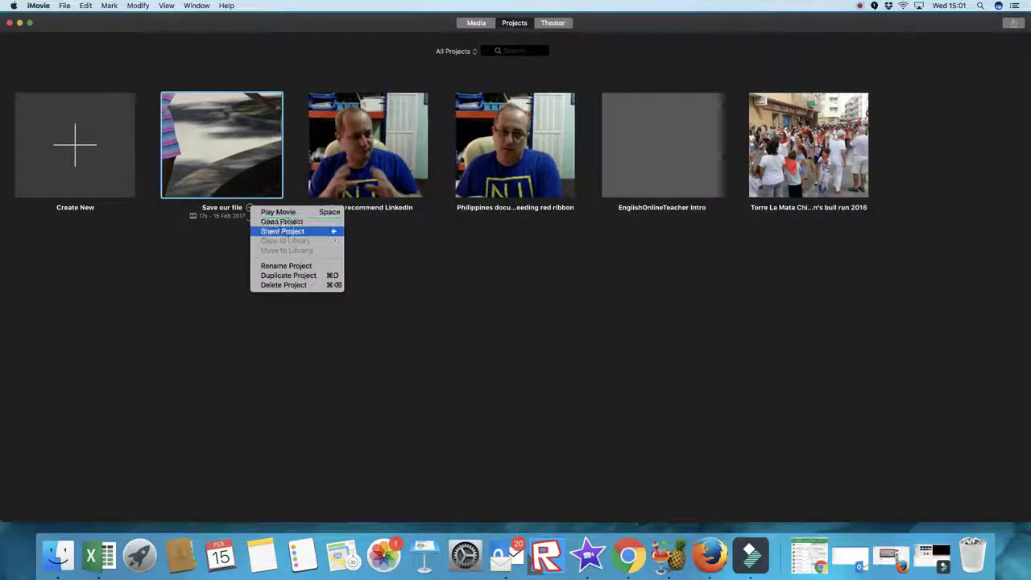
mouse_move(303, 231)
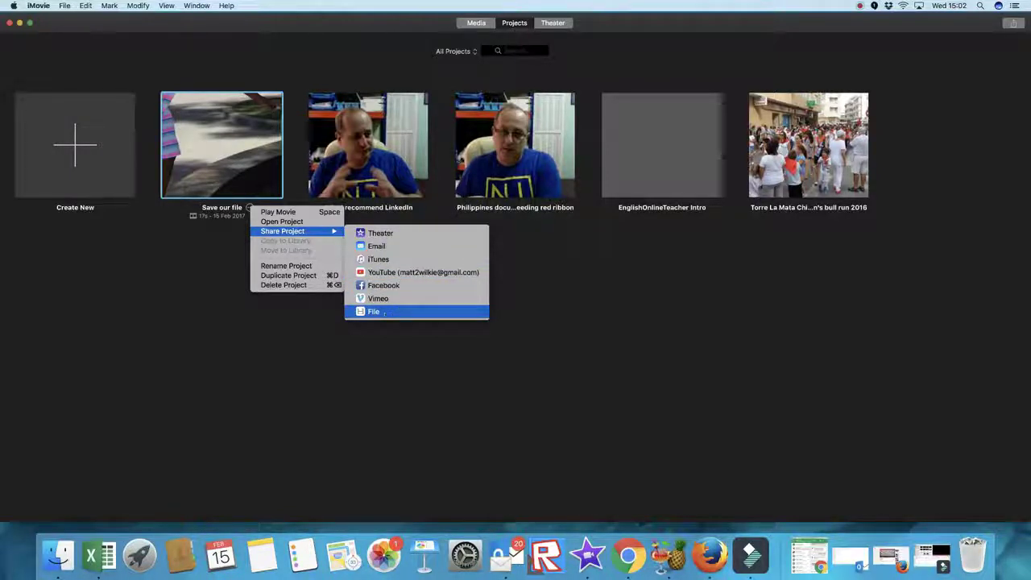
click(384, 312)
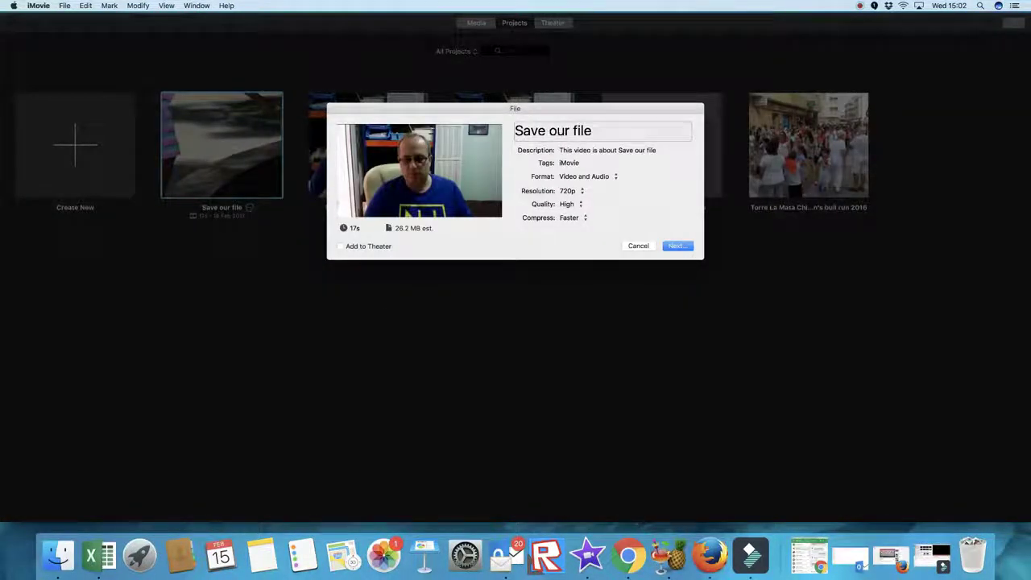
key(Tab)
key(Tab)
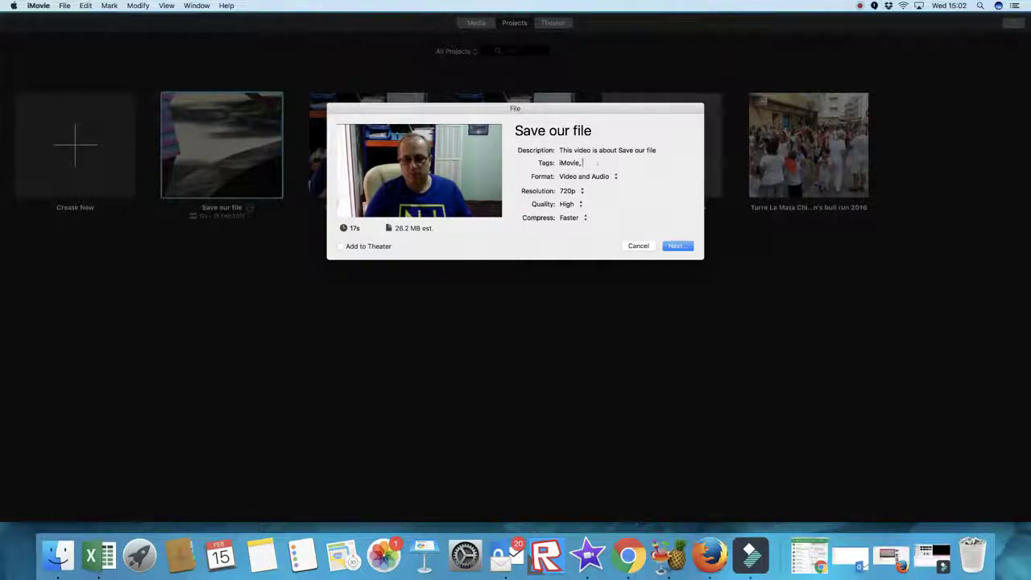
text(, and)
text( video,)
Choose Video and Audio format, 720p resolution and High quality for the file export.
click(601, 176)
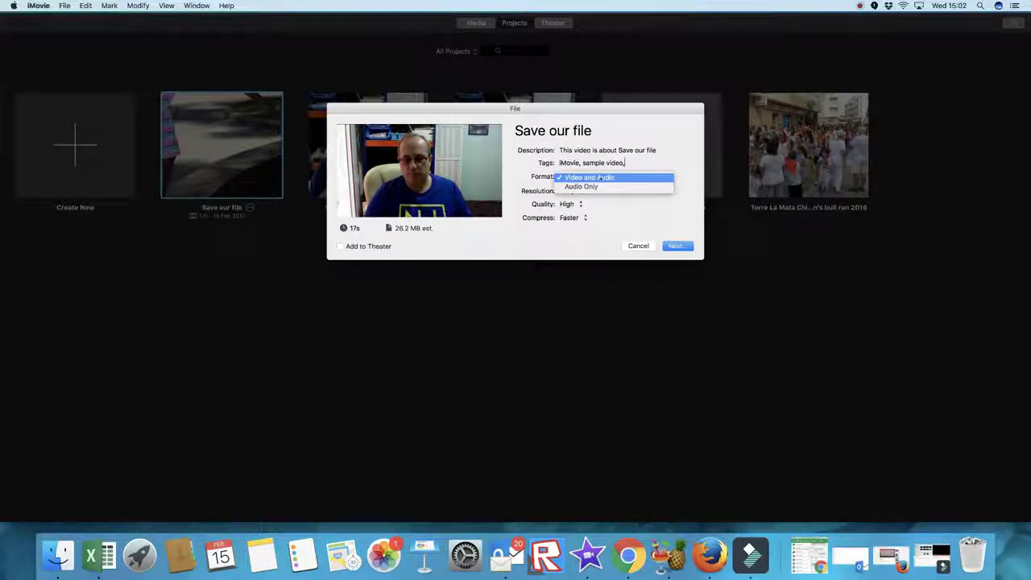
click(600, 178)
click(577, 190)
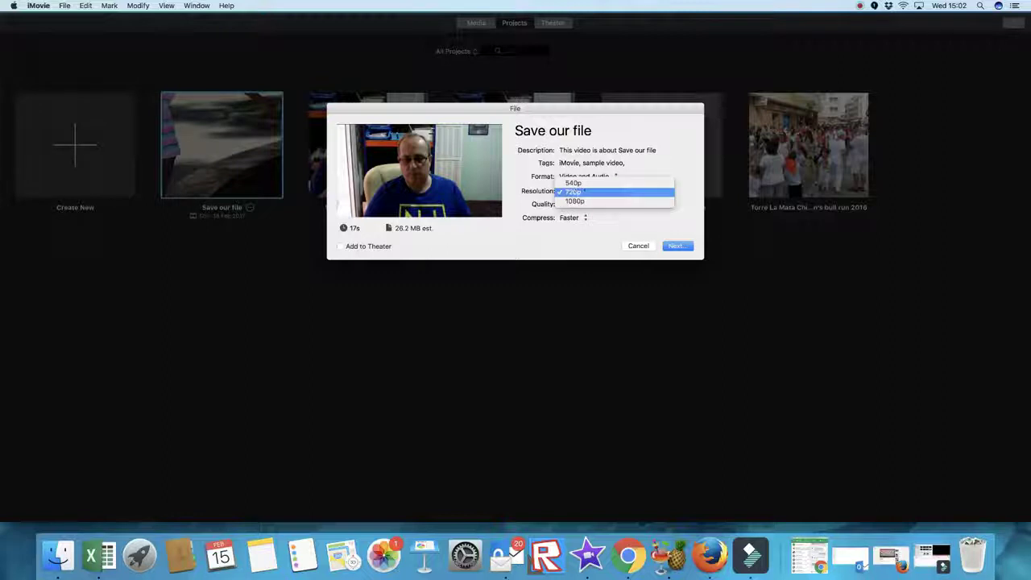
click(574, 192)
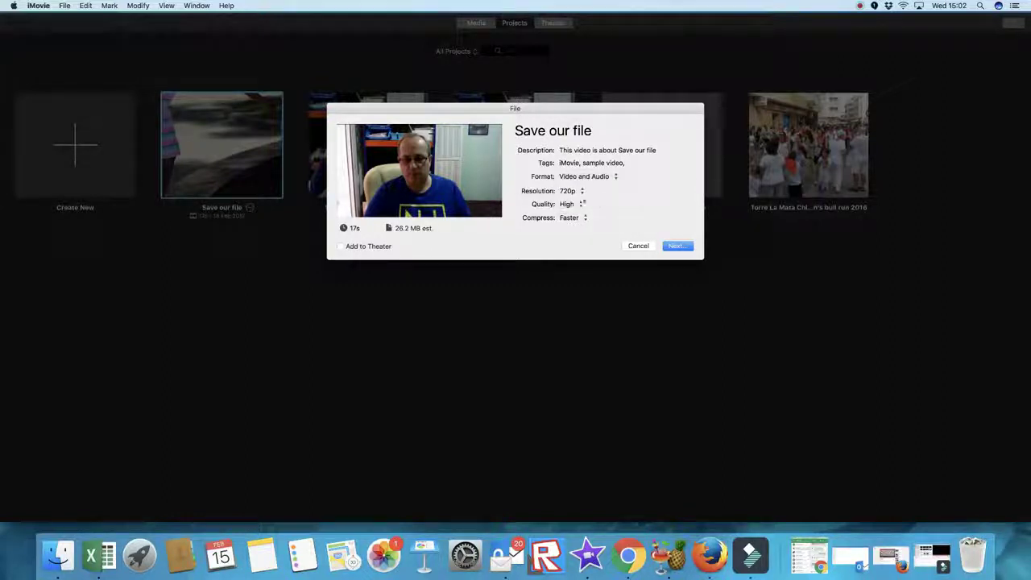
click(570, 204)
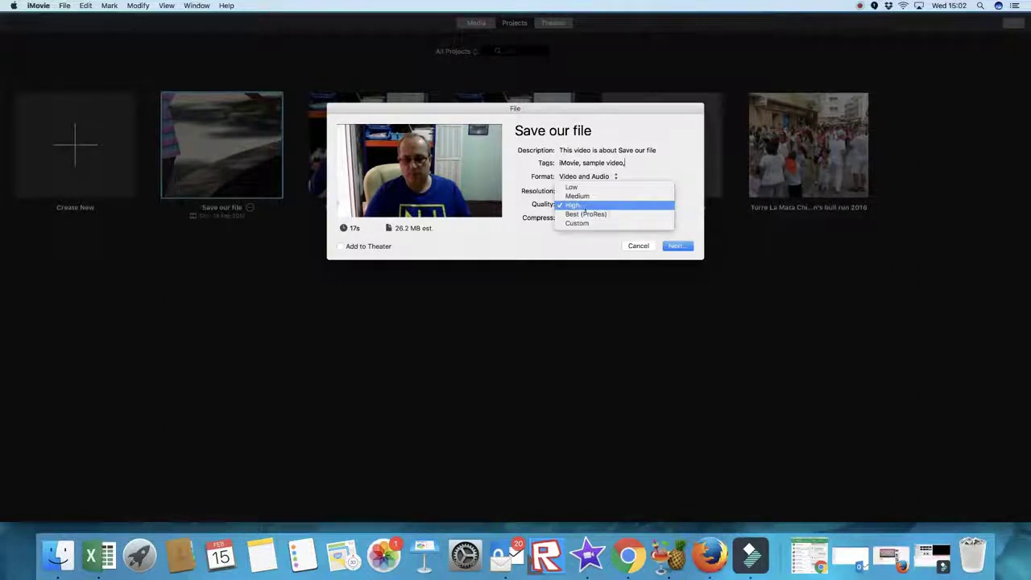
click(585, 206)
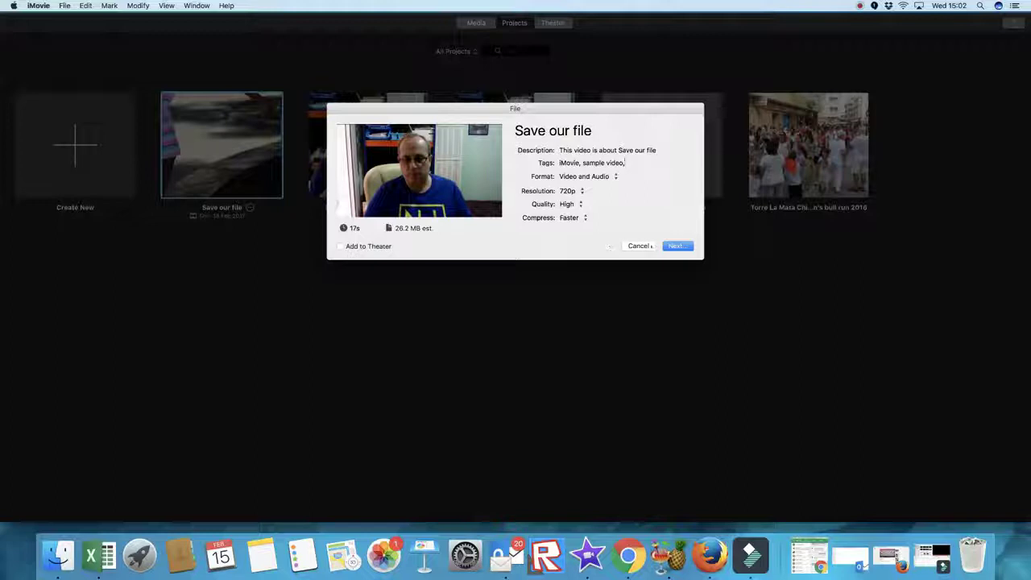
Continue the export and save the movie to the Desktop as "Save our file".
click(340, 246)
click(676, 246)
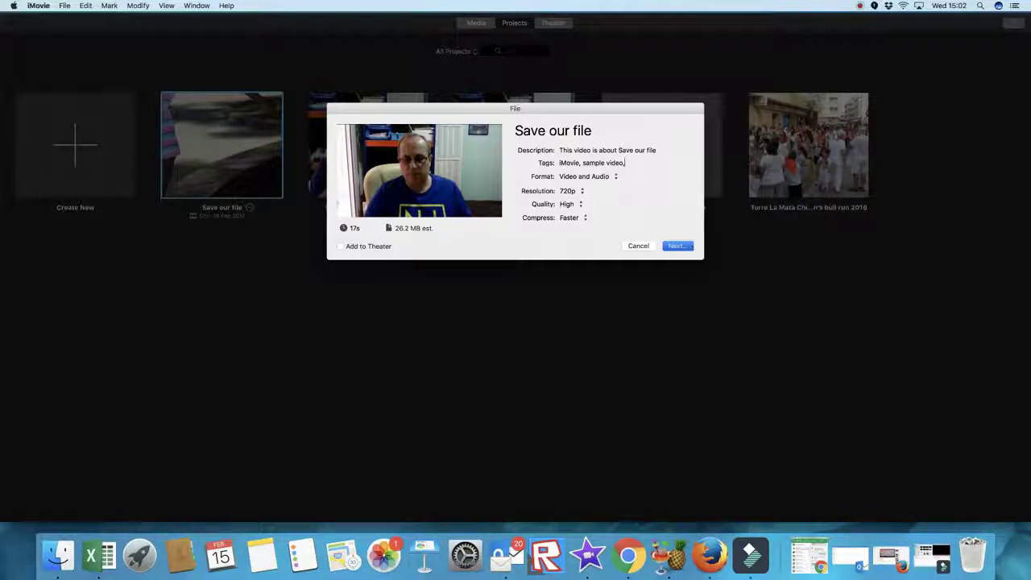
click(678, 245)
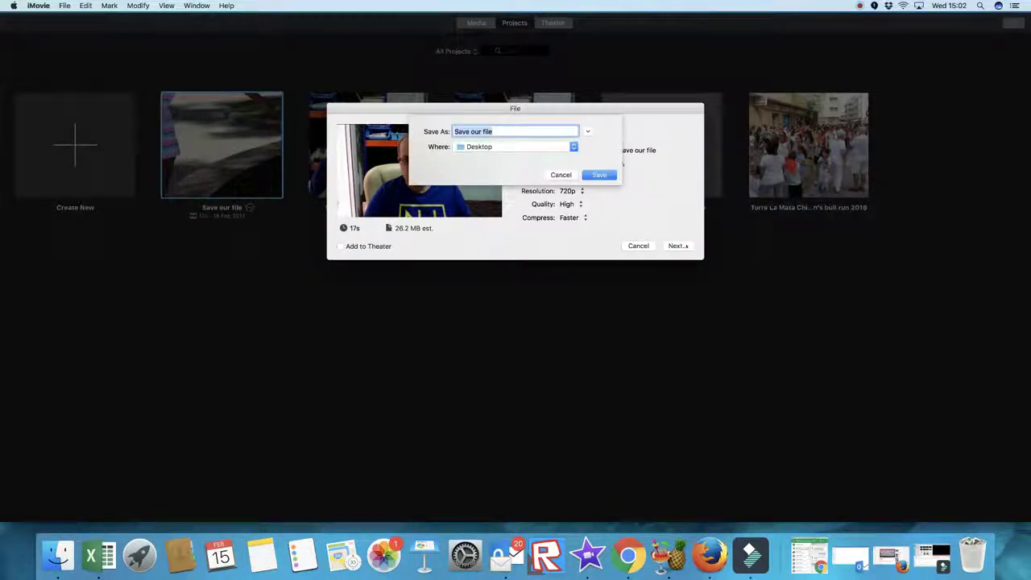
click(598, 172)
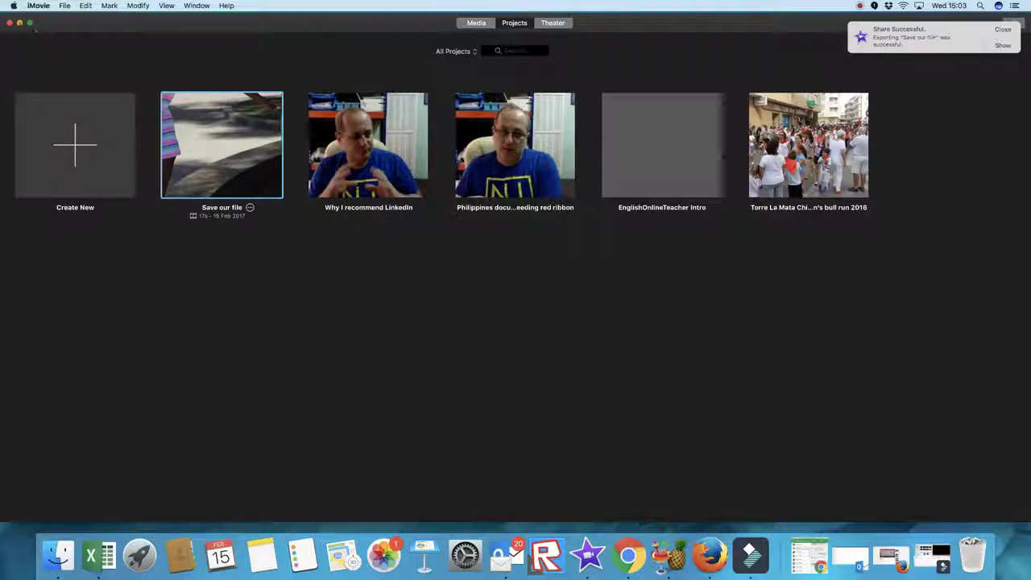
Minimize the iMovie window and move Save our file.mp4 to an empty area of the desktop beside the HandBrake window.
key(super+m)
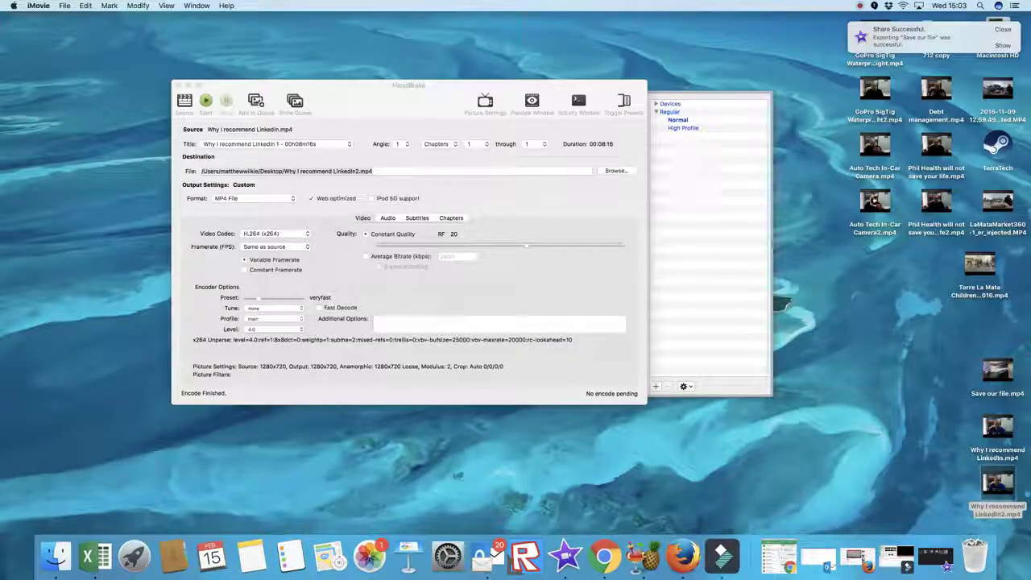
click(833, 228)
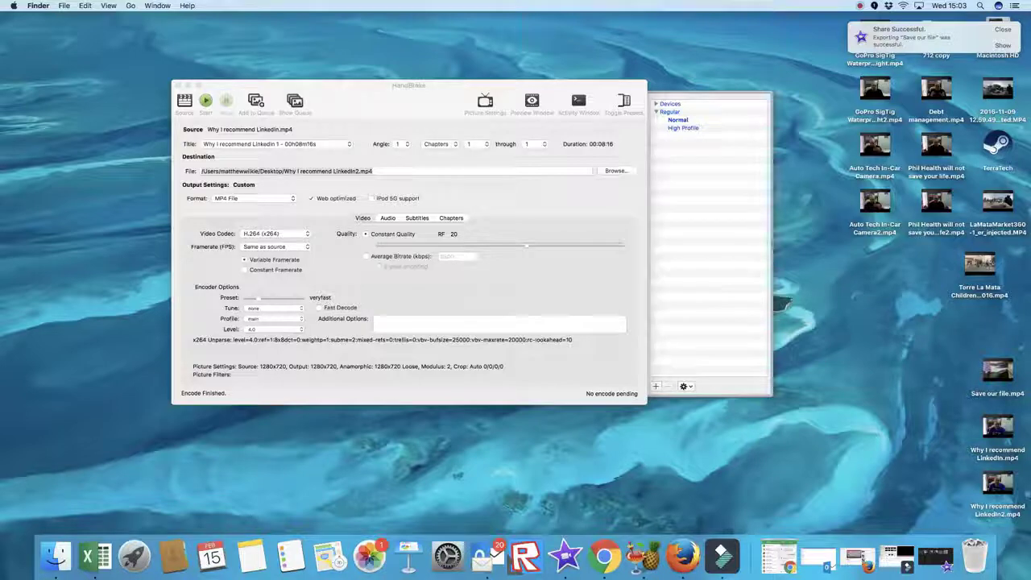
drag(997, 371, 819, 360)
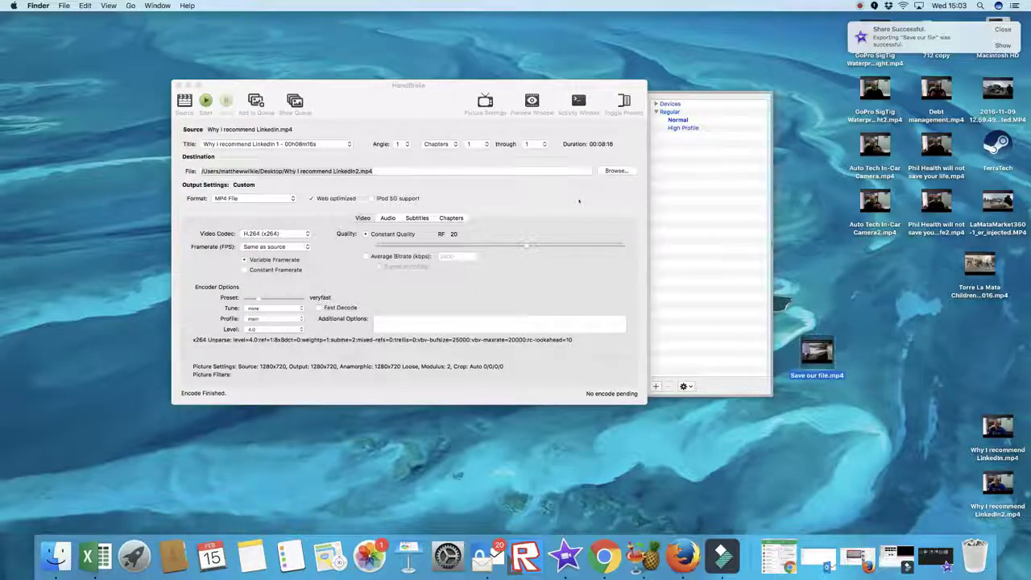
click(844, 358)
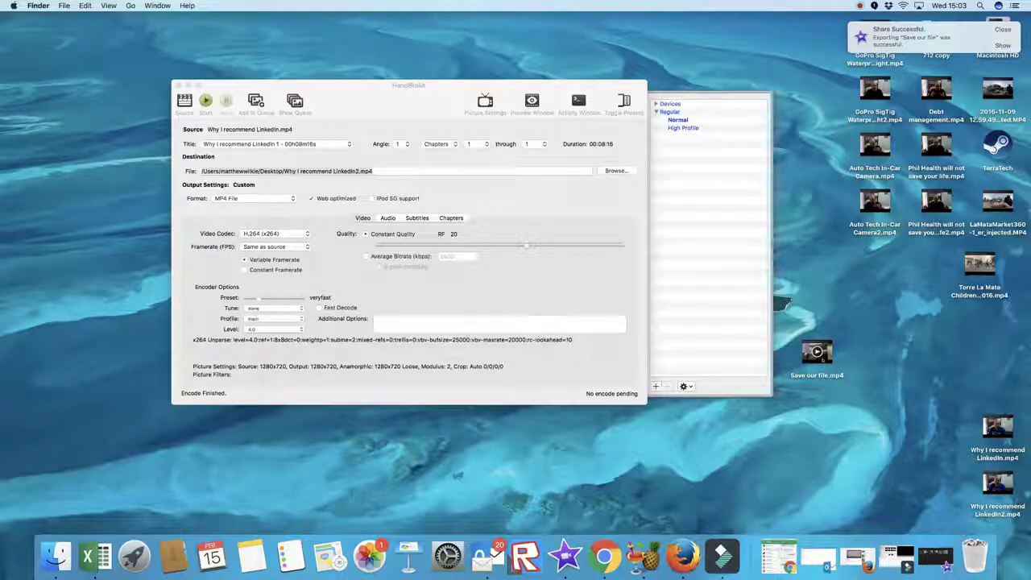
Reveal Save our file.mp4 in Finder and compare its file size with that of Debt management.mp4.
right_click(838, 361)
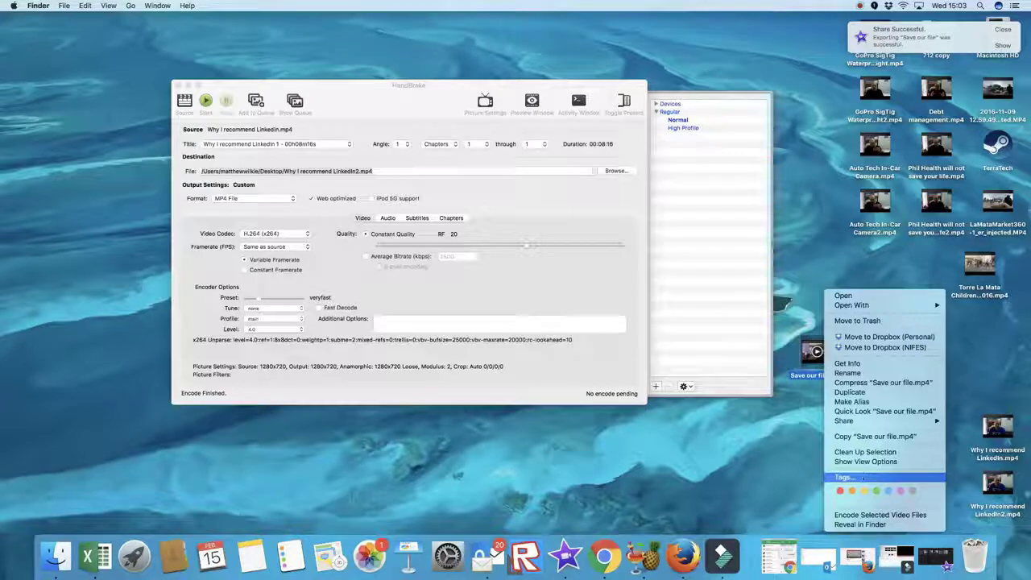
click(861, 525)
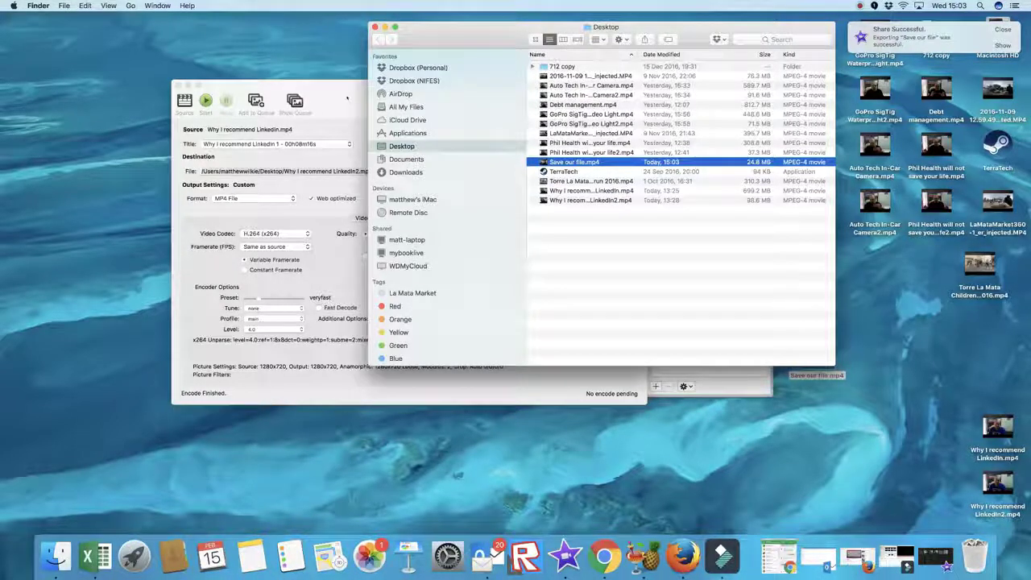
click(760, 105)
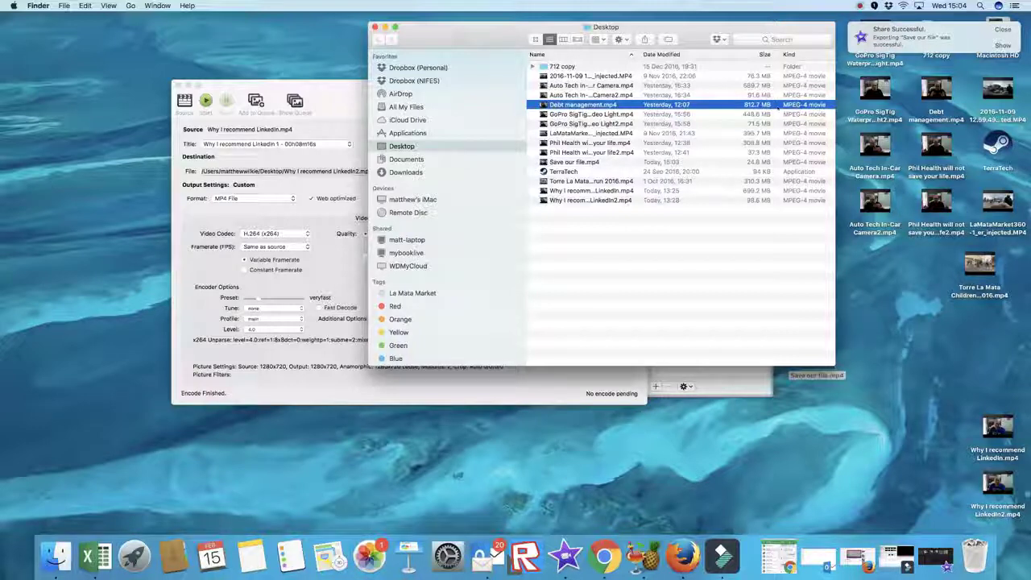
Switch to HandBrake and load Save our file.mp4 from the desktop as the source video.
click(342, 96)
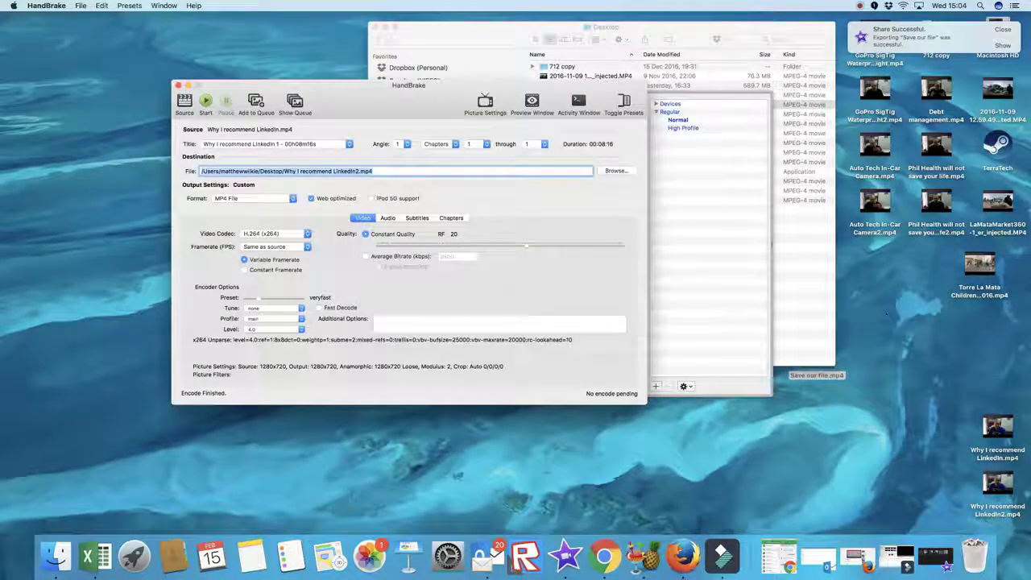
drag(817, 374, 345, 171)
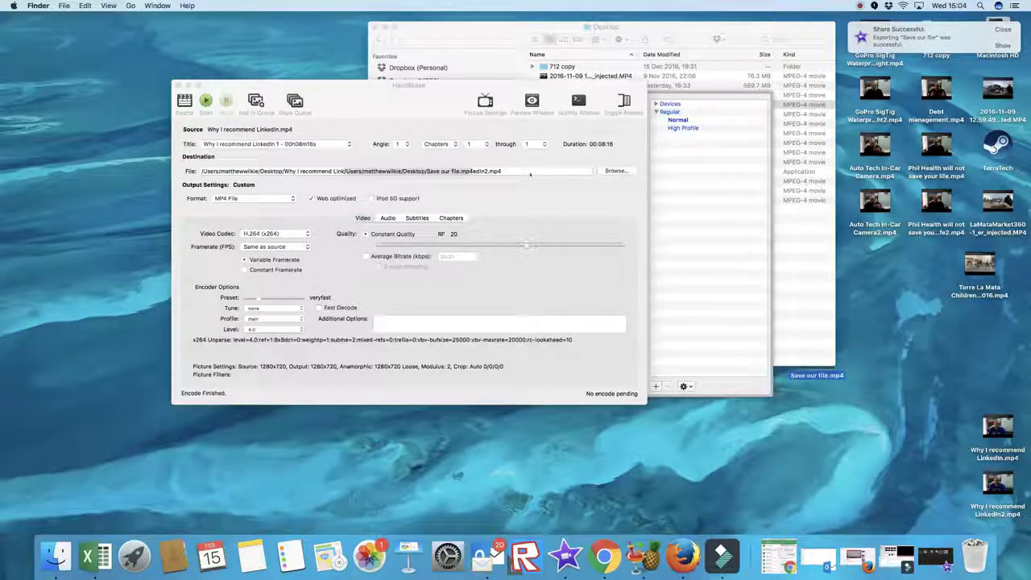
drag(815, 375, 332, 133)
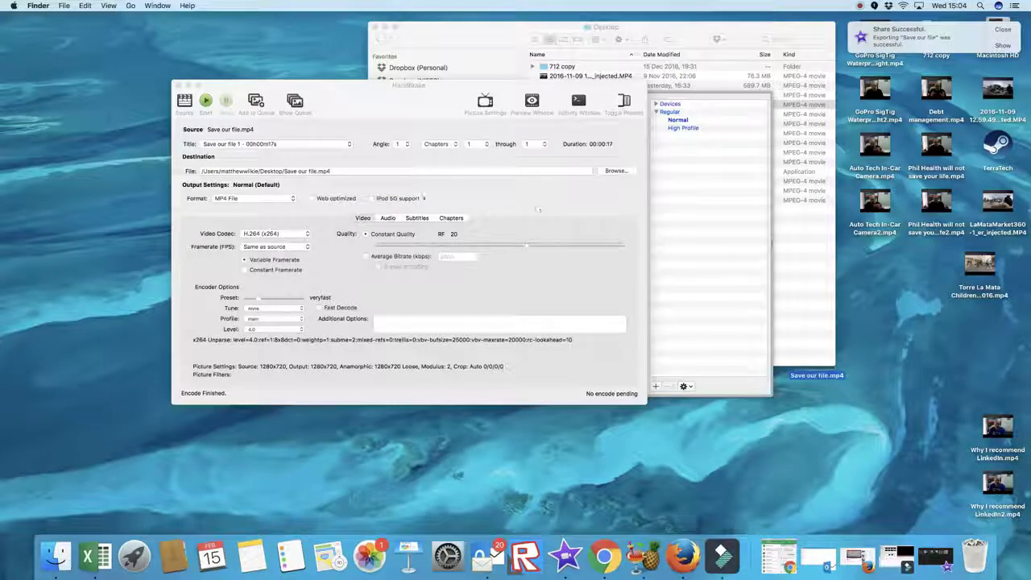
Encode the video to the Desktop as Save our file2.mp4 with Web optimized enabled, and dismiss the completion notice.
click(307, 171)
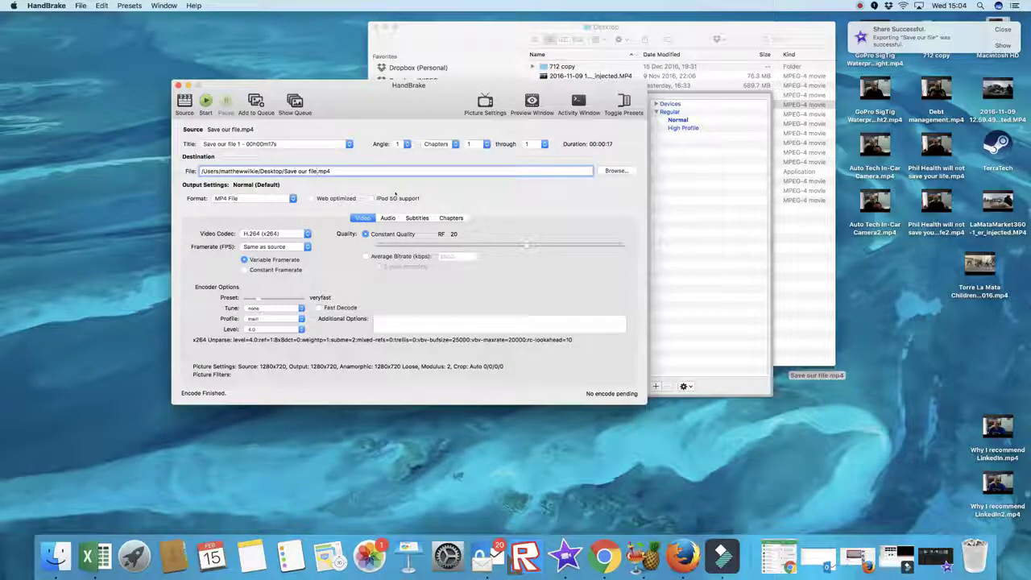
text(2)
click(313, 199)
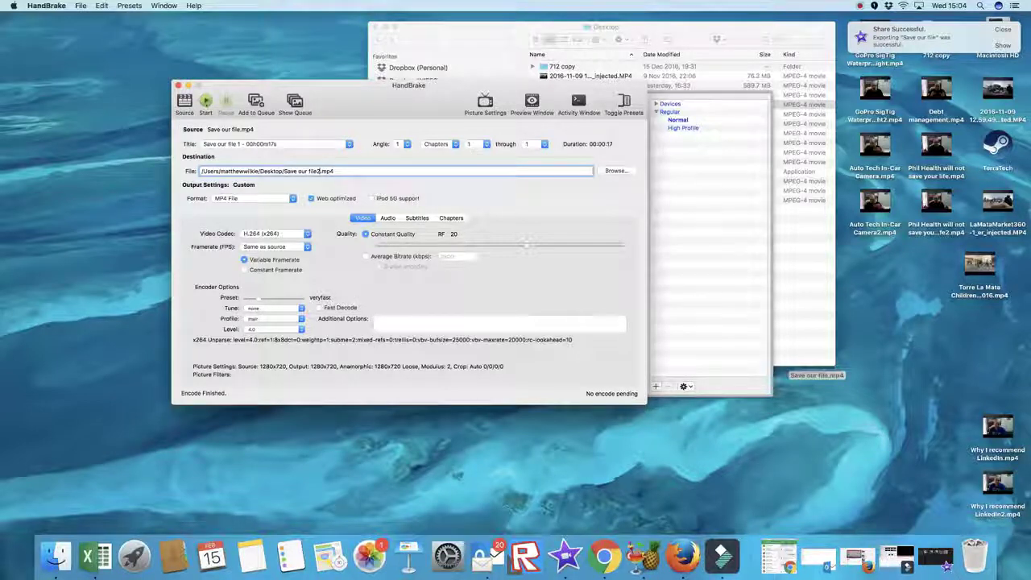
click(205, 101)
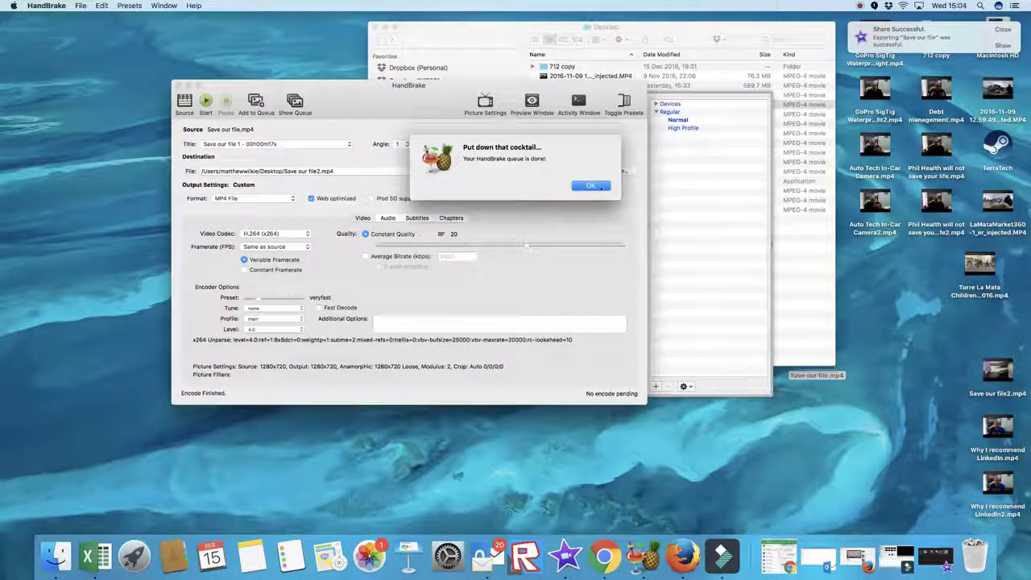
click(594, 188)
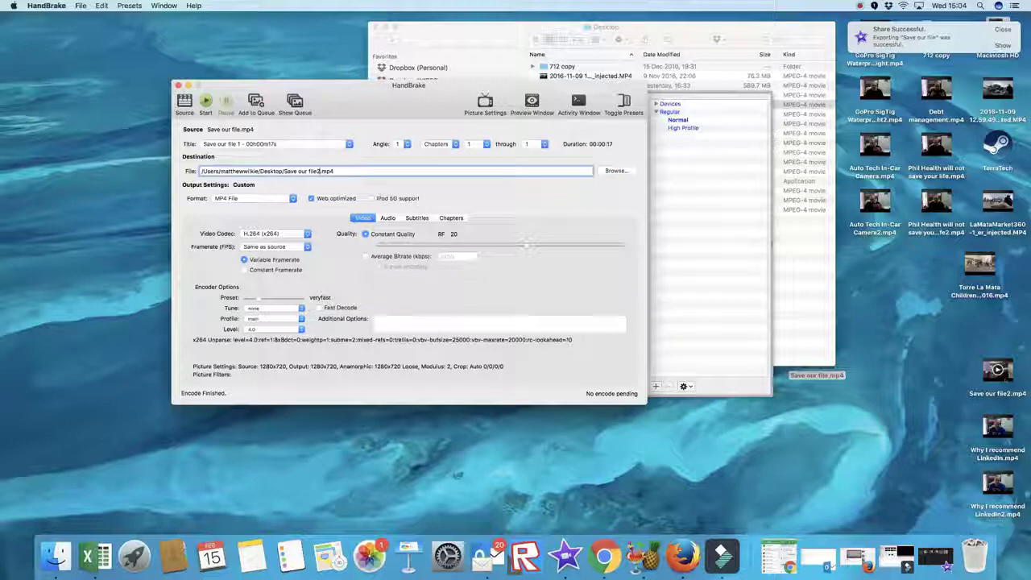
Reveal Save our file2.mp4 in Finder and compare its file size with that of Save our file.mp4.
right_click(1000, 372)
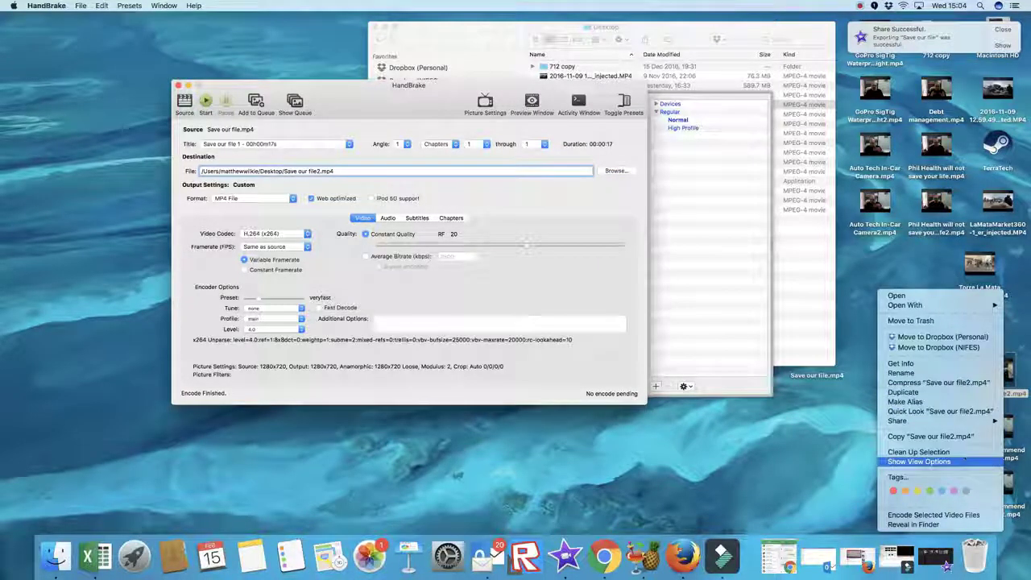
click(934, 515)
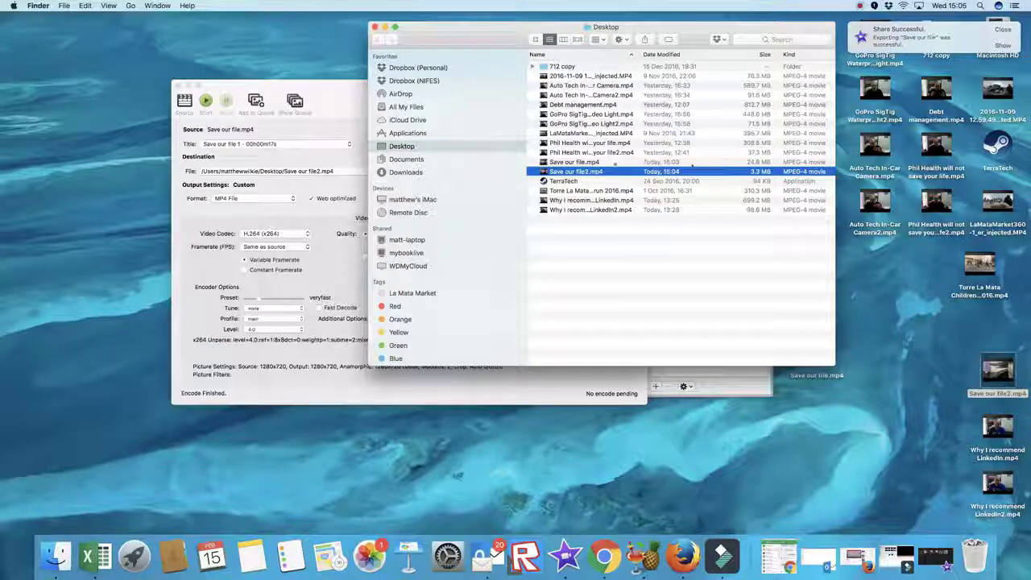
click(695, 163)
click(762, 172)
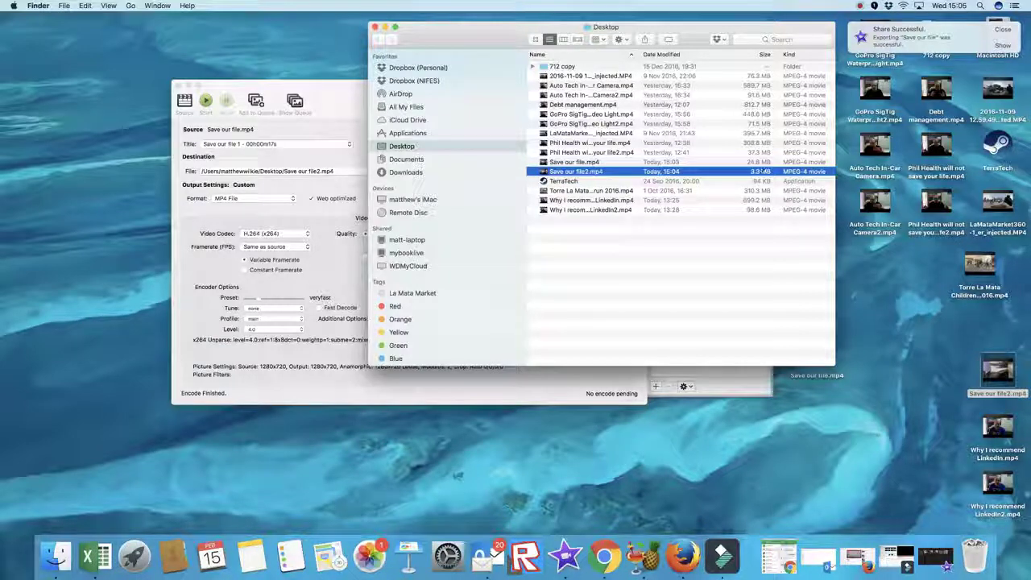